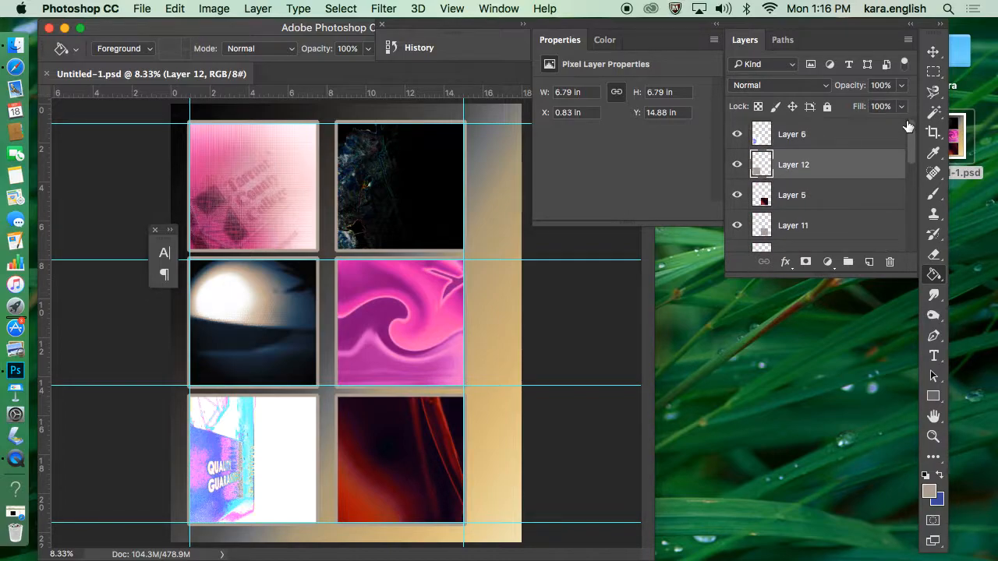
Step: Add a new empty layer directly above Layer 6
left_click(839, 126)
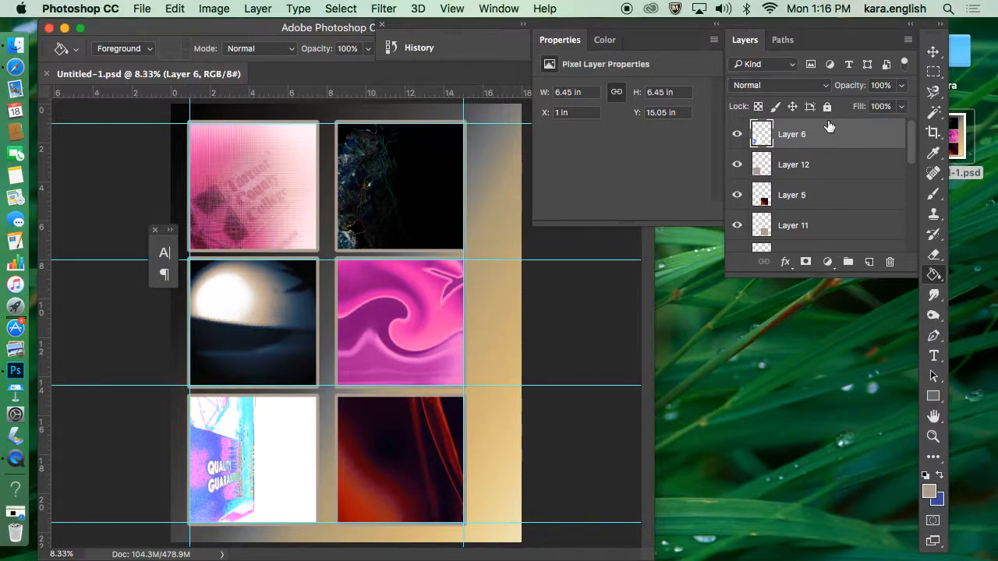
left_click(868, 263)
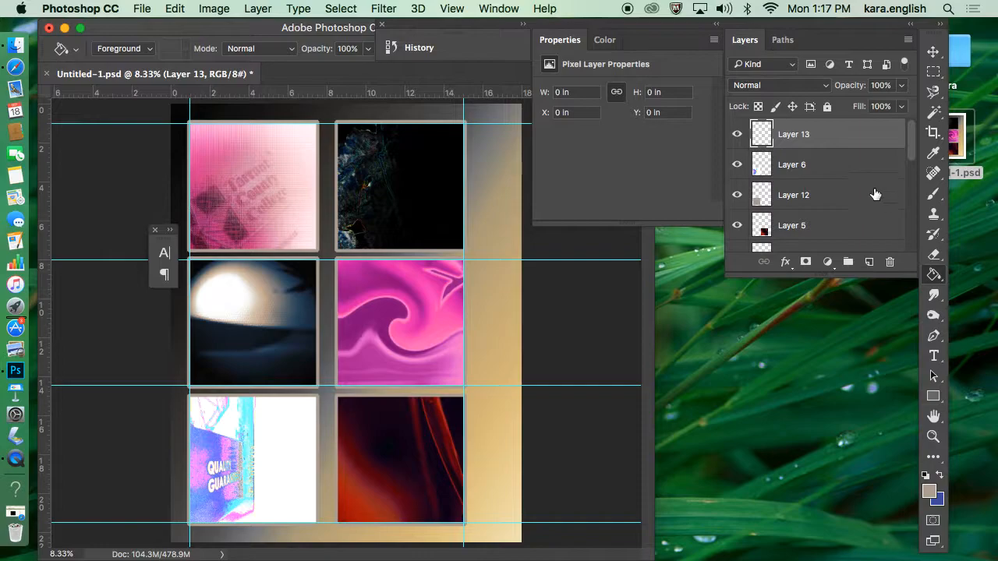
Step: Go through the type tools and switch from Horizontal Type to the Vertical Type tool
left_click(933, 353)
left_click(916, 354)
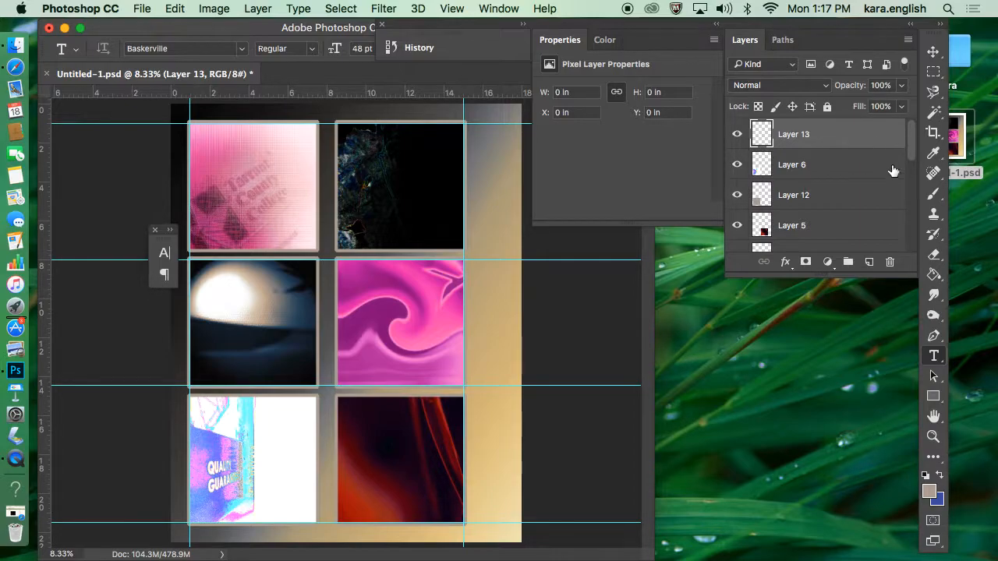
left_click(935, 355)
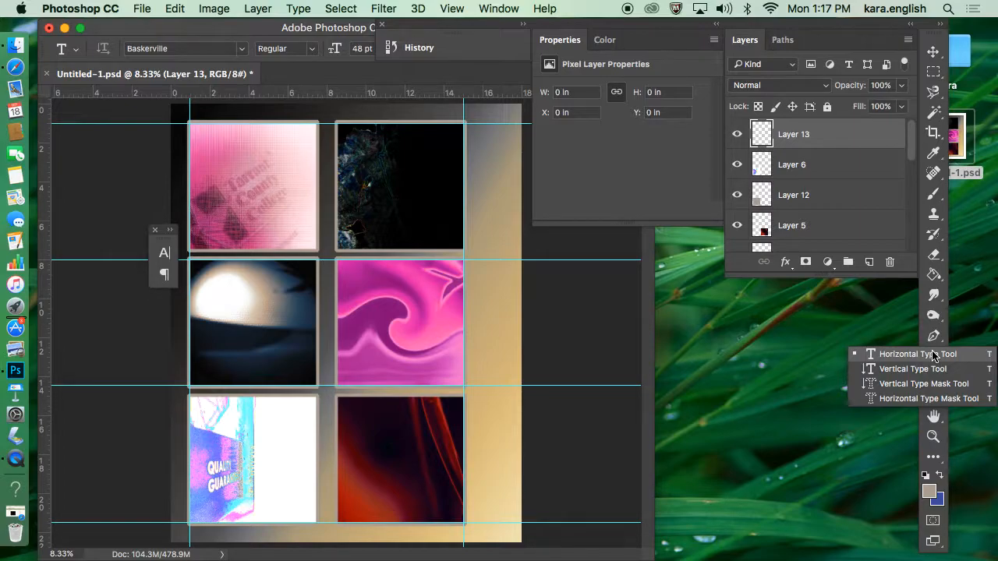
left_click(934, 356)
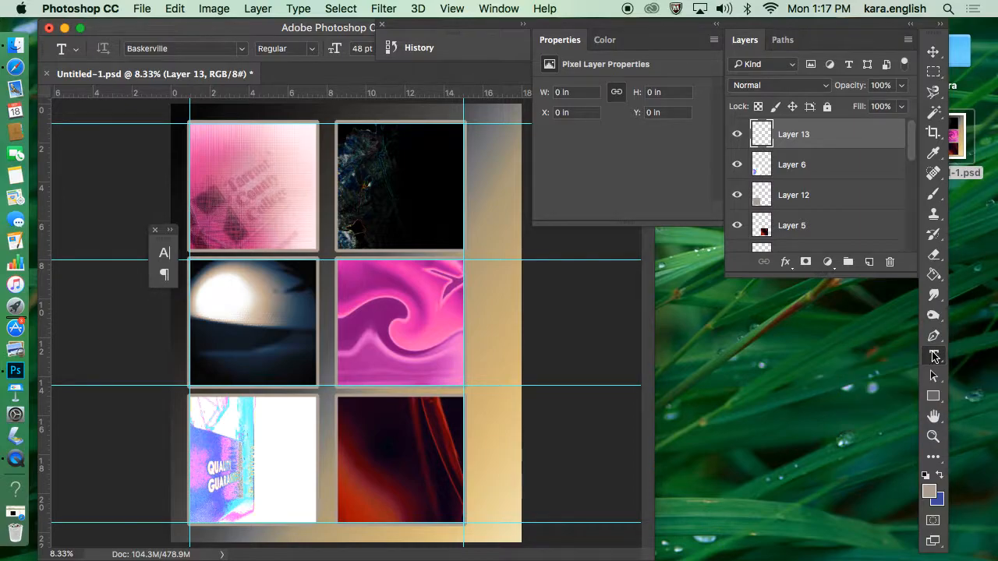
left_click(933, 359)
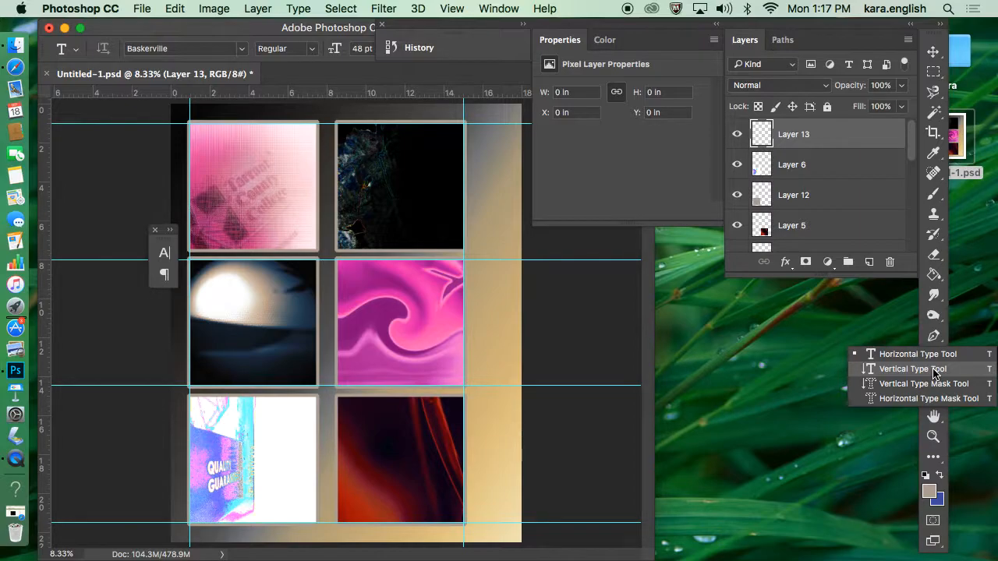
left_click(933, 369)
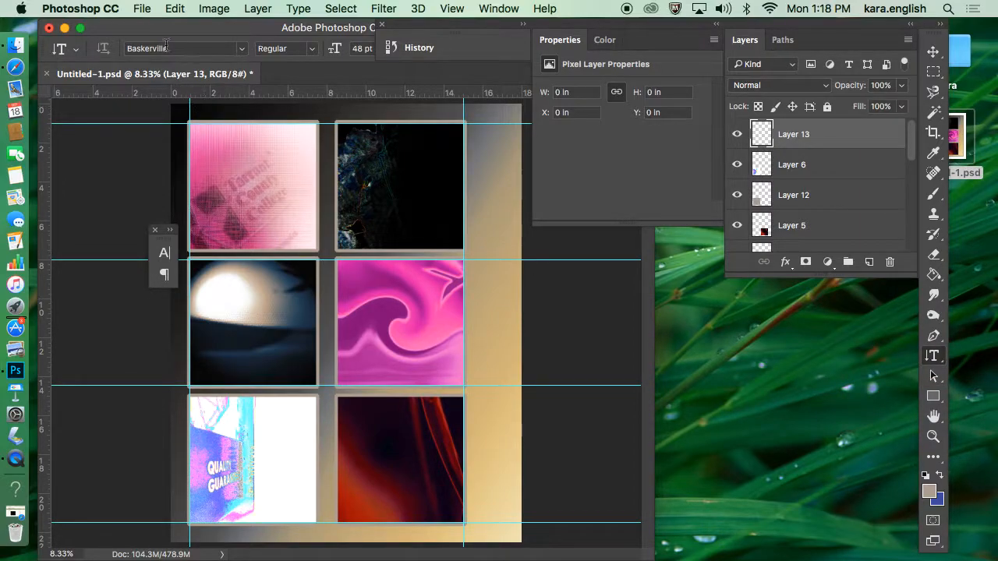
Step: Open swirl.jpg from the personal folder on the Desktop, sorting its files by date modified
left_click(142, 10)
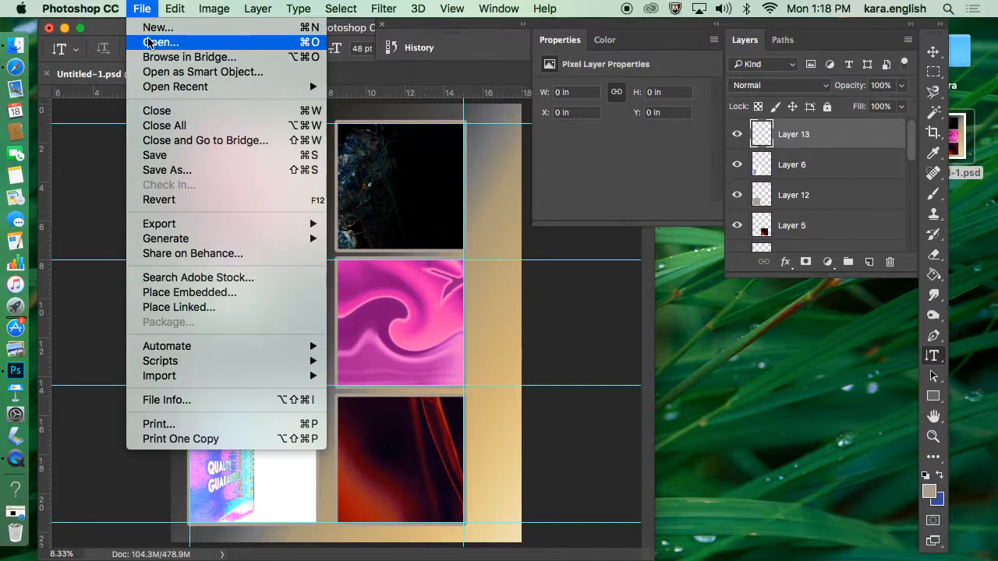
left_click(149, 42)
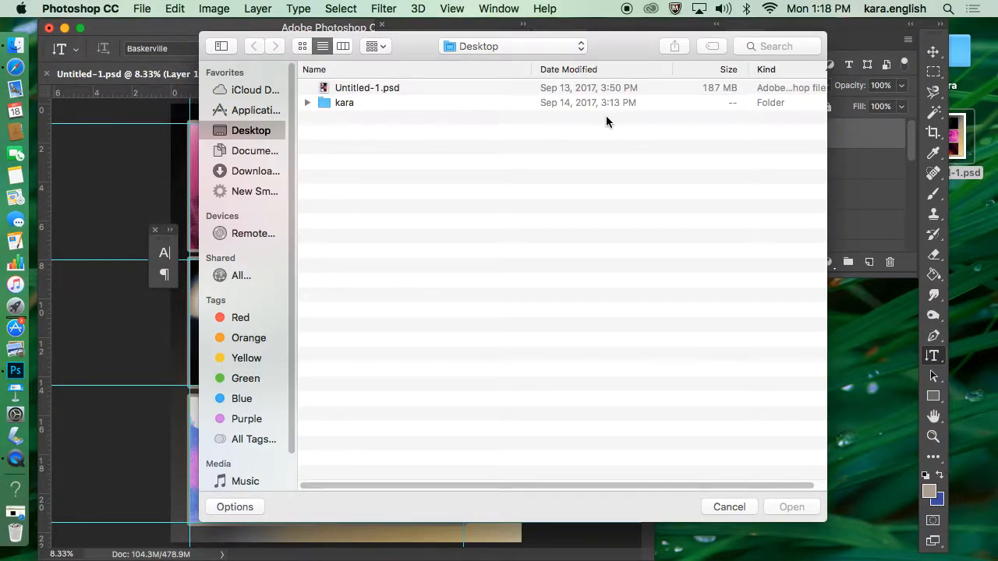
double_click(413, 106)
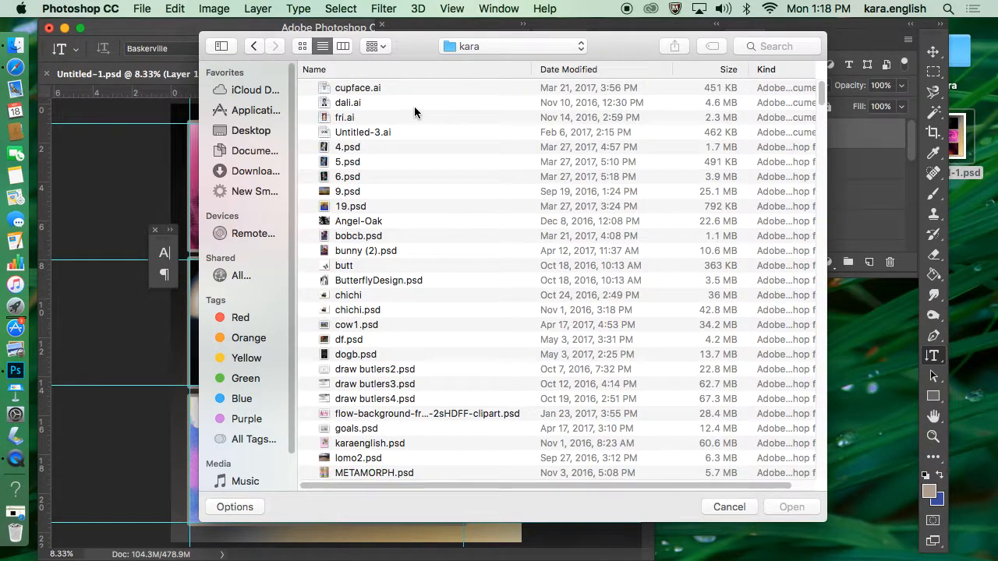
left_click(591, 71)
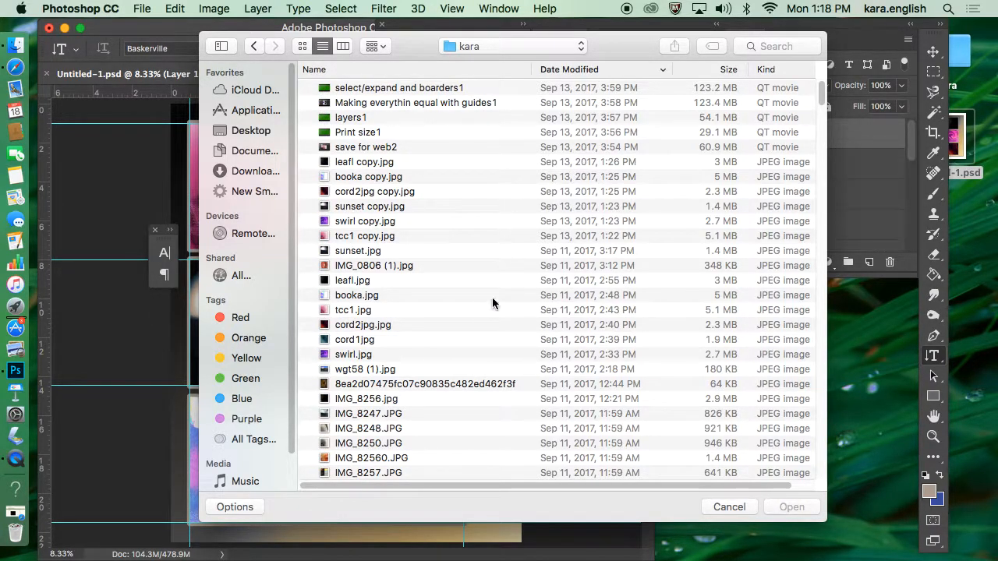
left_click(485, 356)
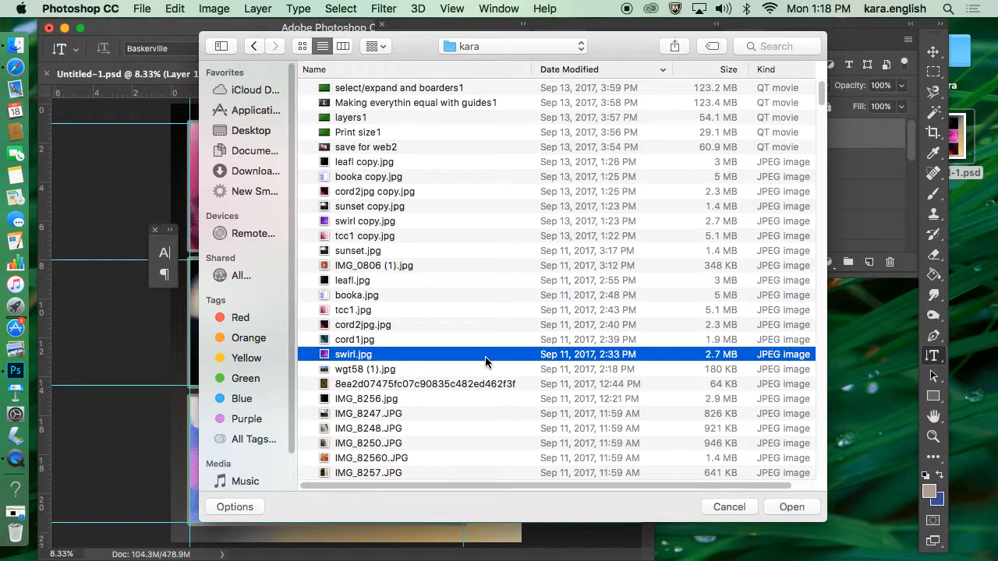
double_click(485, 356)
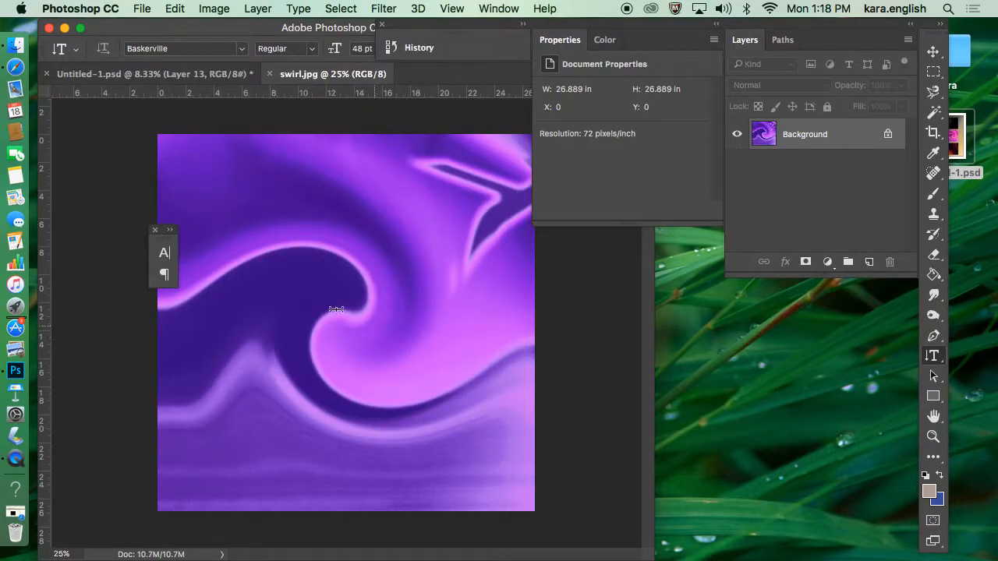
Step: Start a Vertical Type Mask in the upper-left area of the swirl image and move the panels clear of the type options
left_click(930, 357)
left_click_drag(932, 359, 943, 389)
left_click(251, 184)
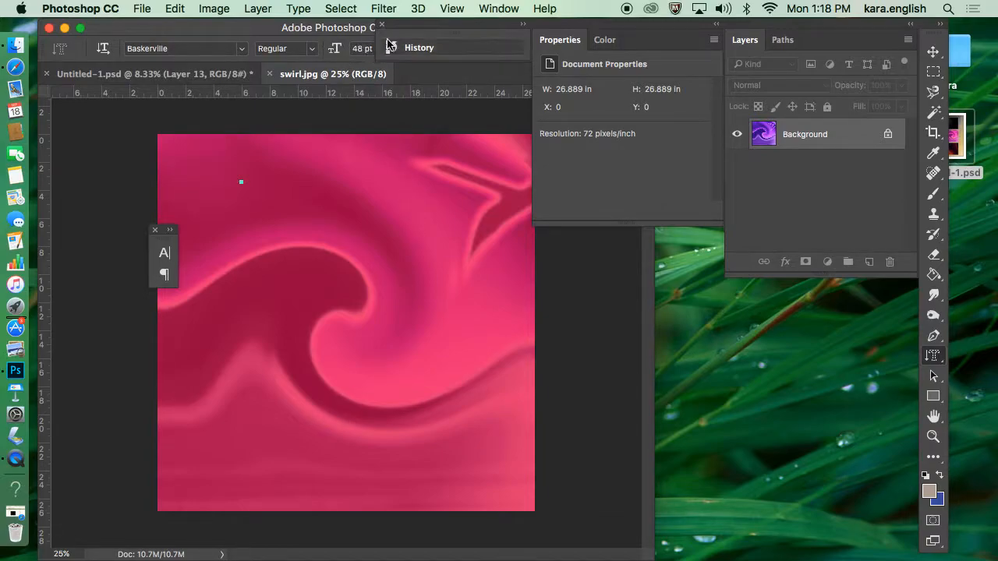
left_click_drag(416, 25, 482, 25)
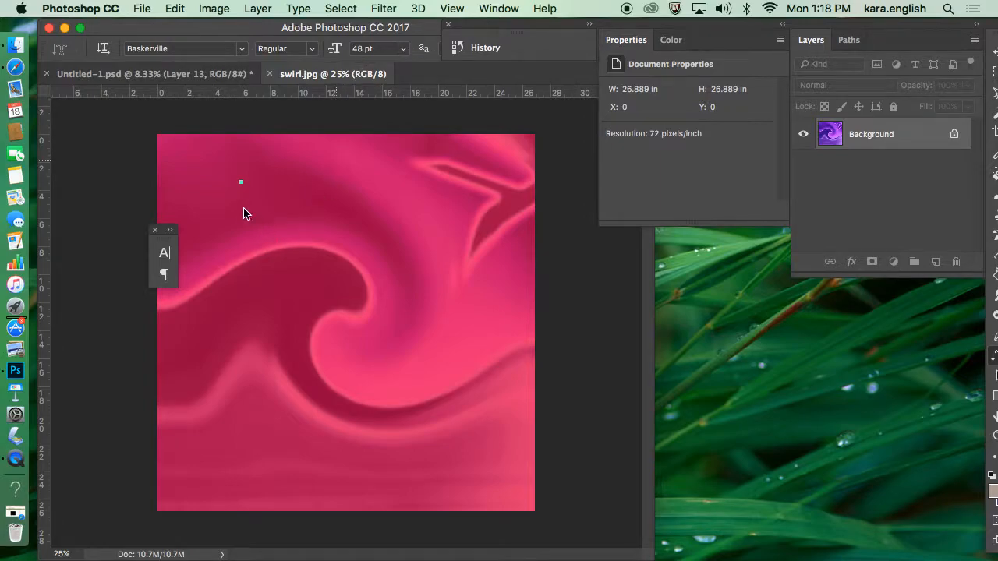
left_click(240, 182)
Step: Set the mask text to 150 pt in the Blackoak Std font
left_click(406, 50)
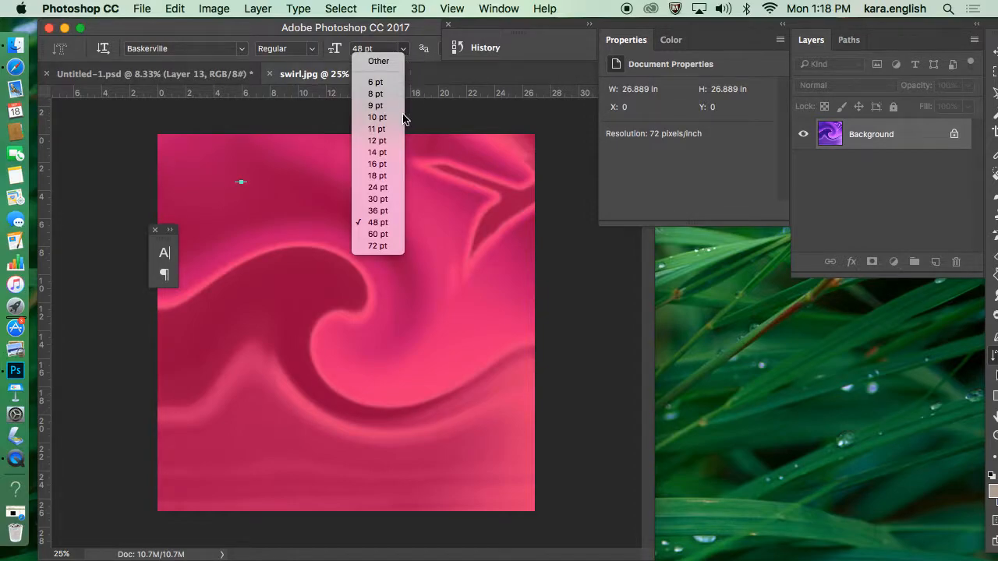
left_click(380, 246)
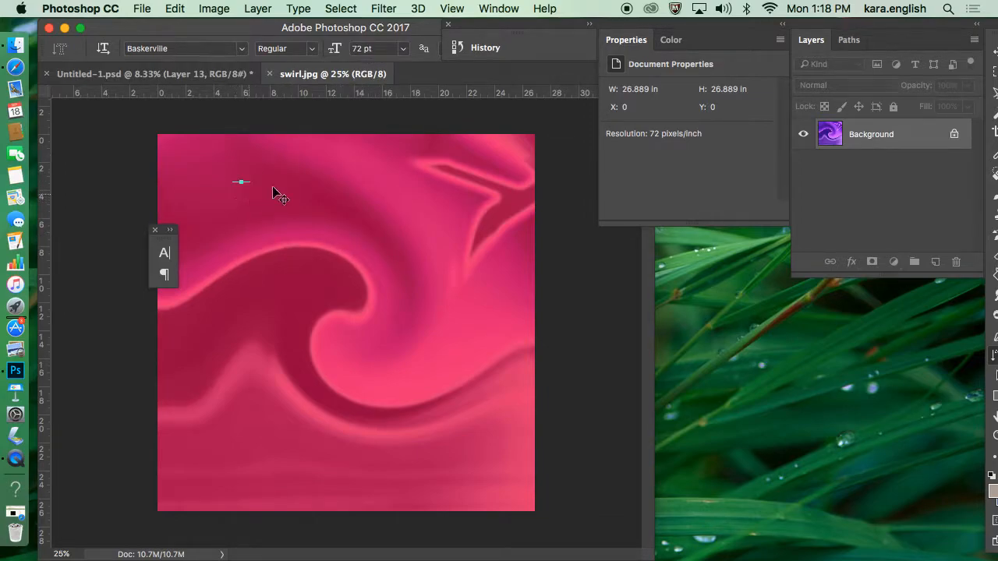
left_click(328, 48)
type("150")
key("Return")
left_click(242, 51)
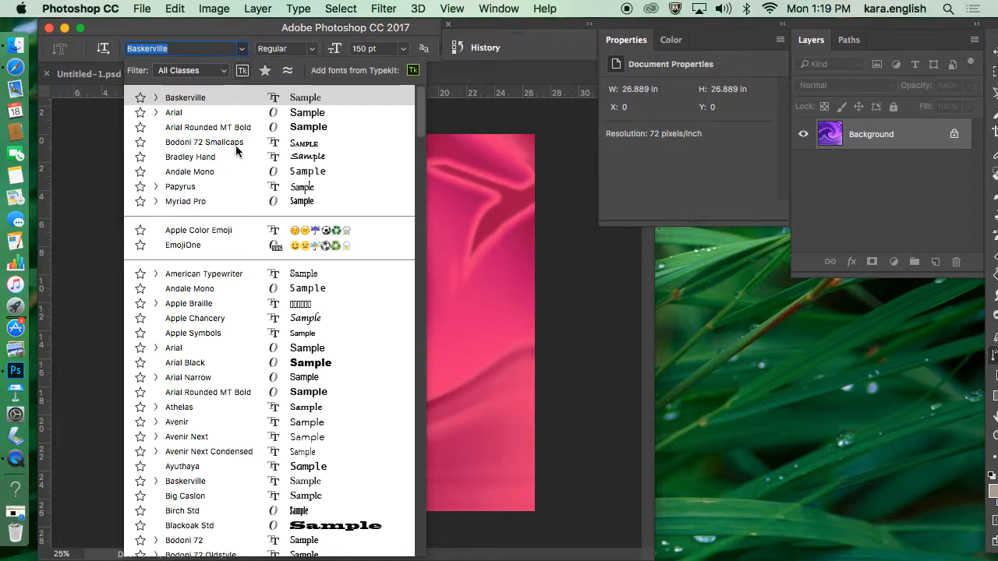
left_click(223, 531)
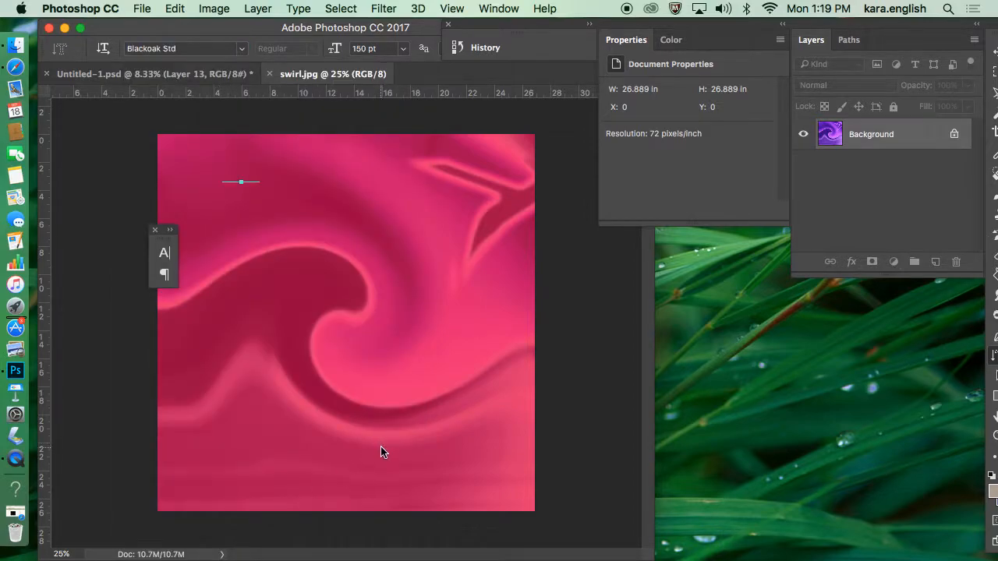
Step: Enter "Morning" as vertical mask text in the upper-left area and turn it into a selection
type("good")
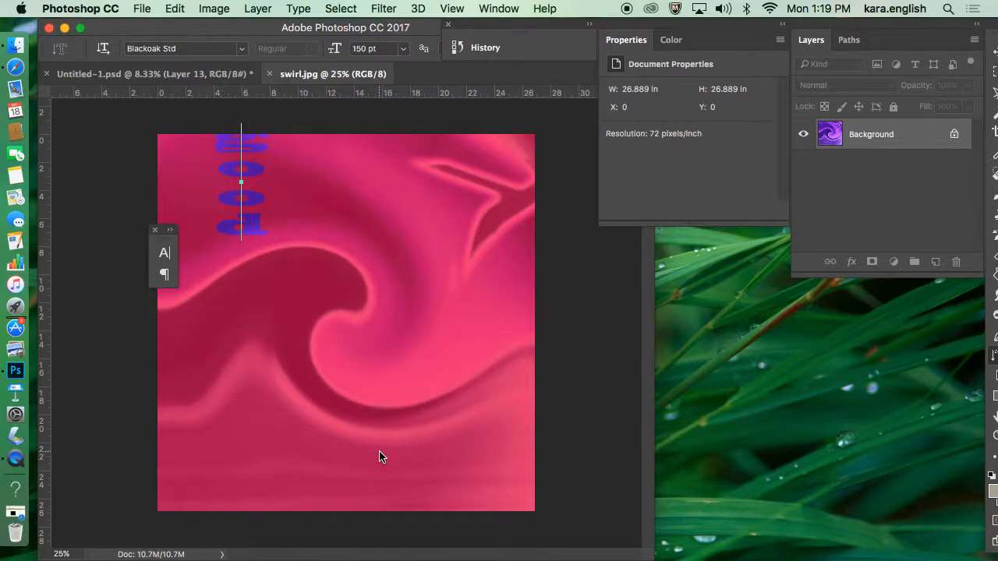
type(" Morning")
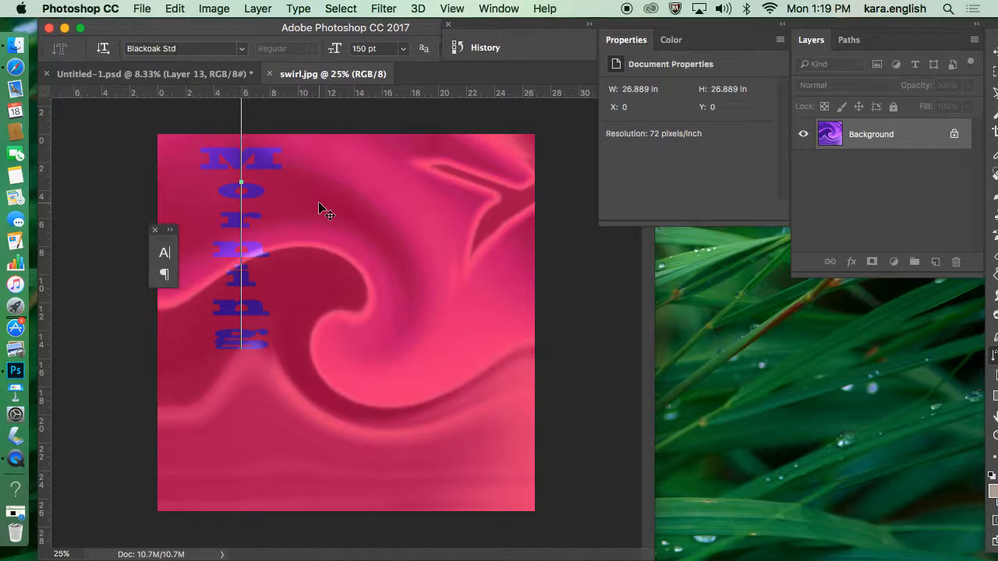
left_click(382, 205)
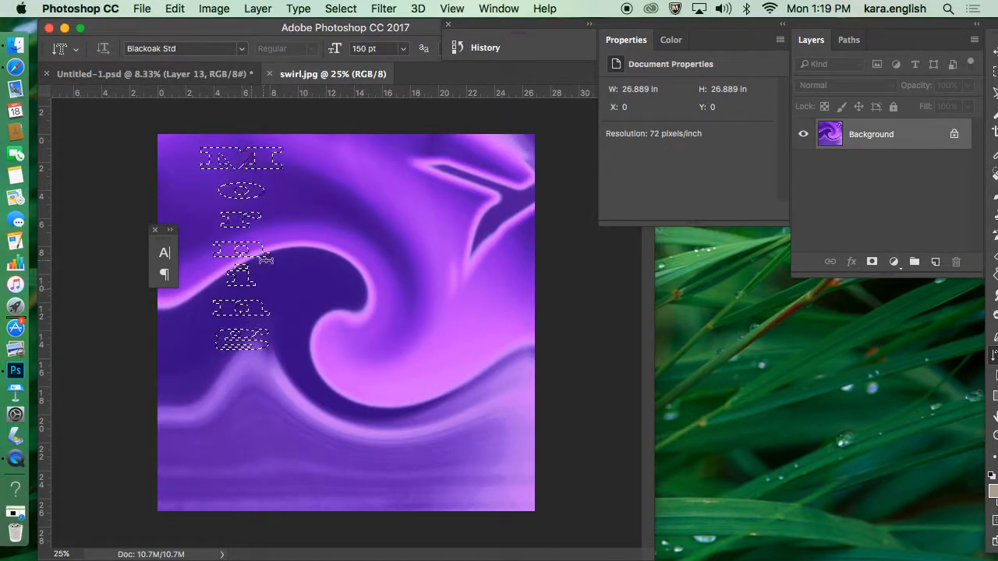
Step: Create a vertical type mask selection reading "Goodmorning" down the right half of the swirl image
left_click(414, 340)
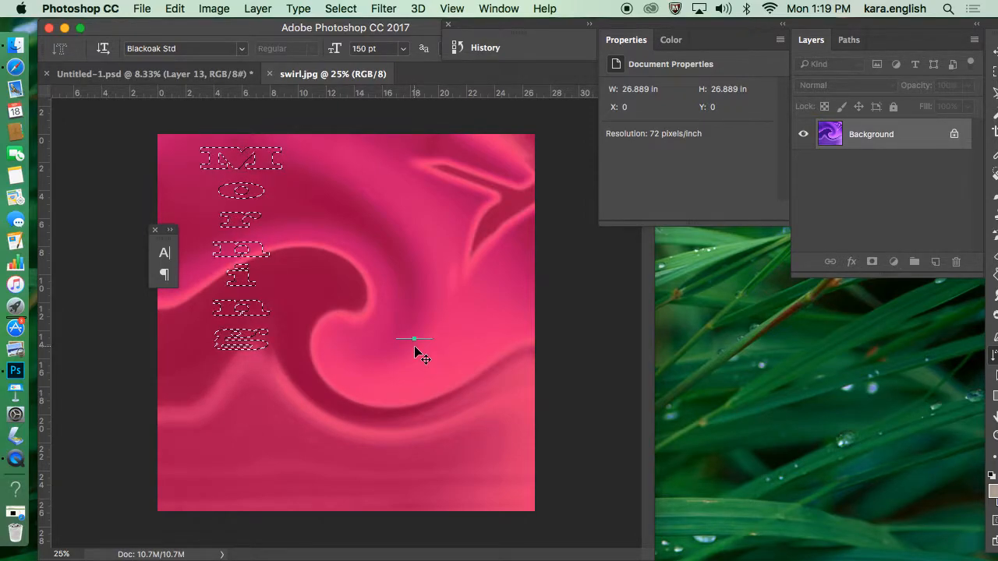
type("gpp")
key("BackSpace")
key("BackSpace")
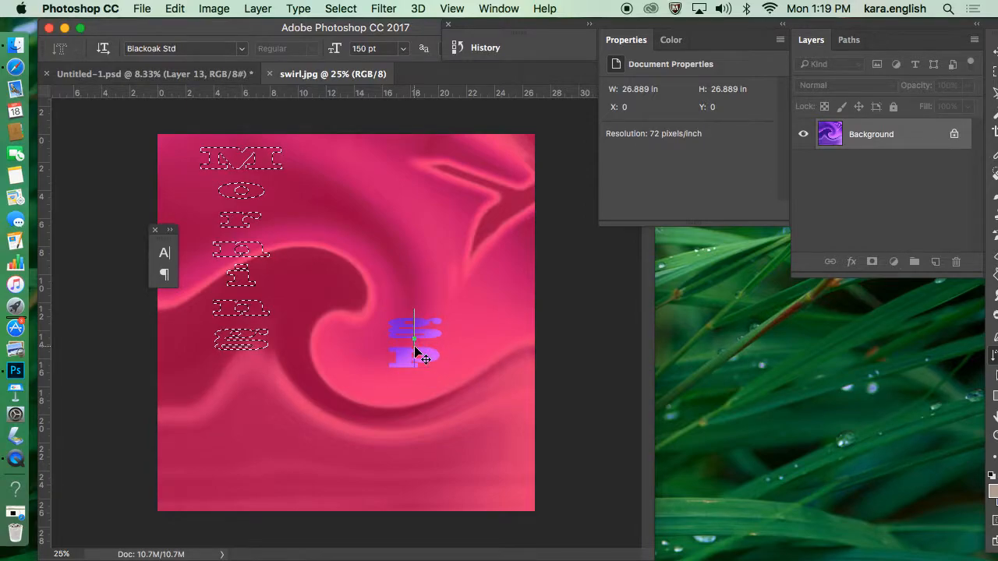
type("oodmorning")
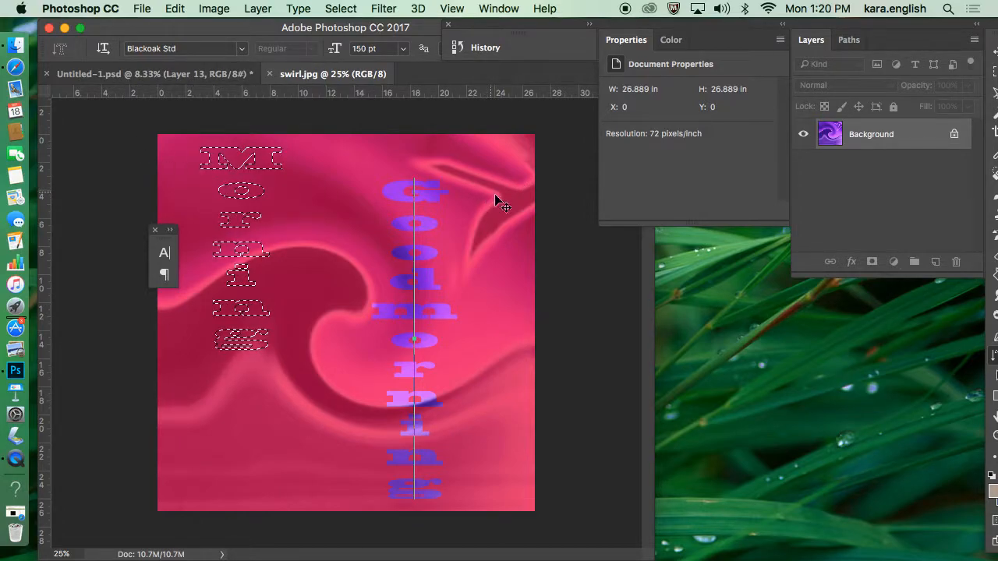
left_click(994, 178)
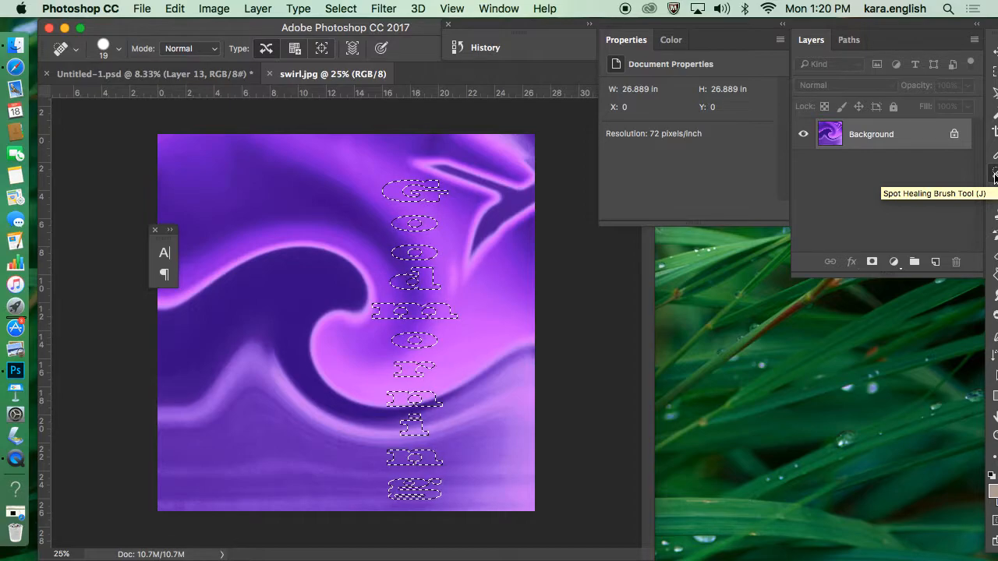
Step: Copy the text-shaped selection of the swirl image and paste it in place onto Layer 13 of Untitled-1.psd
left_click(175, 8)
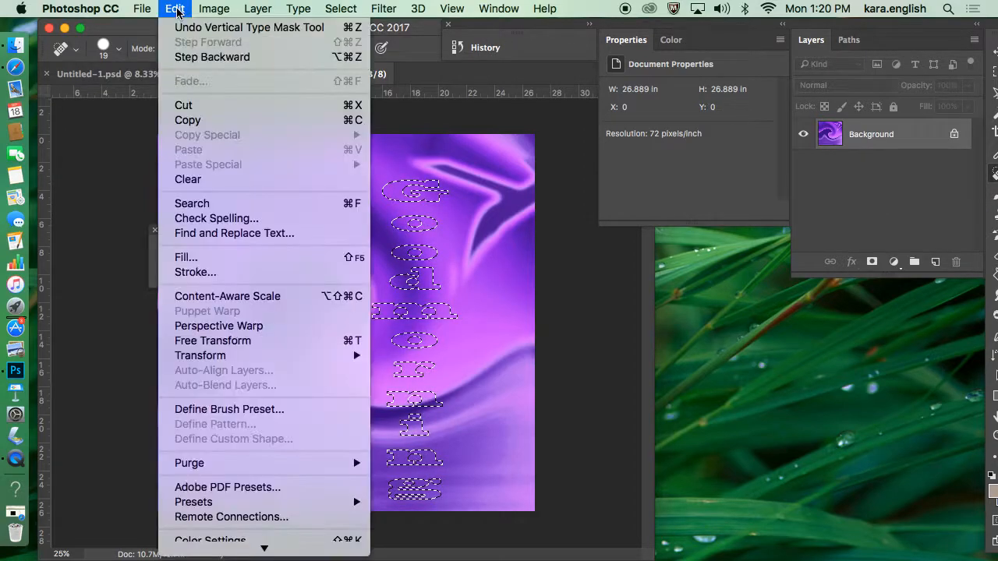
left_click(205, 122)
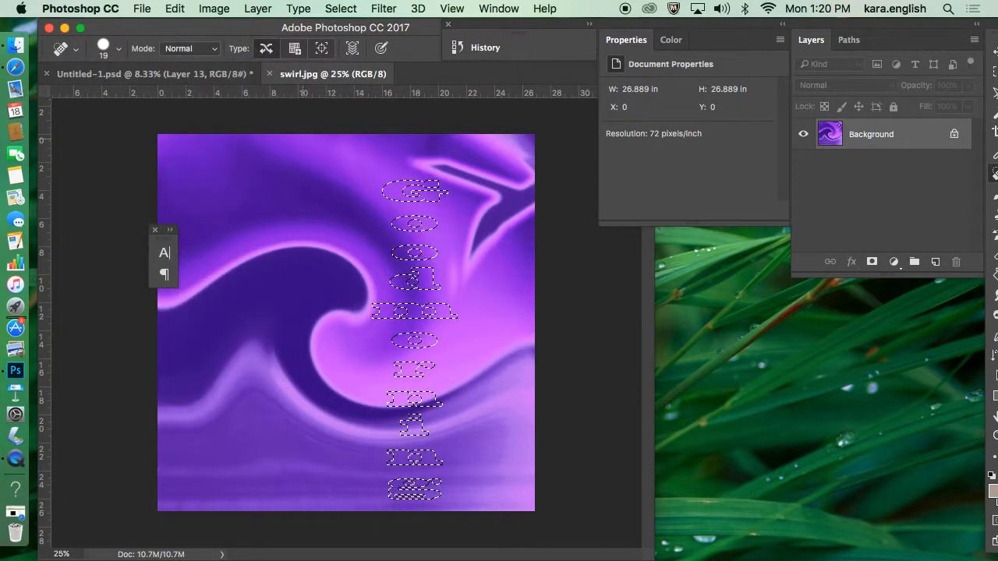
left_click(196, 74)
left_click(174, 8)
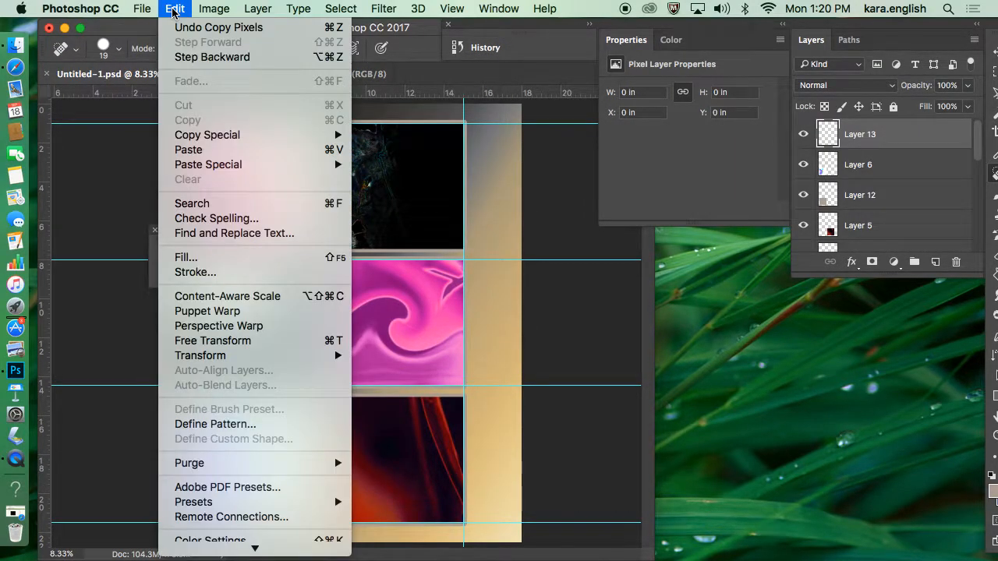
mouse_move(204, 167)
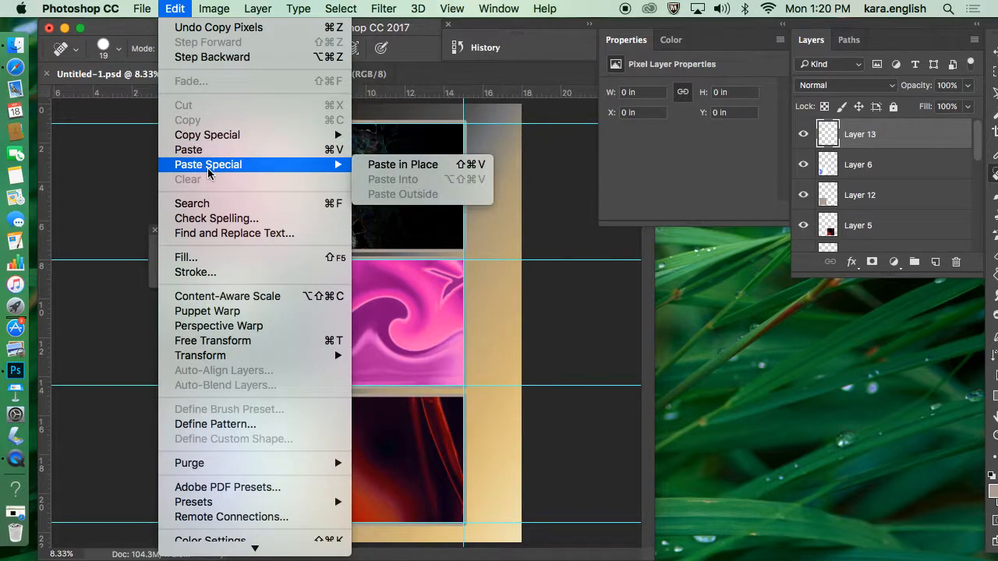
left_click(404, 174)
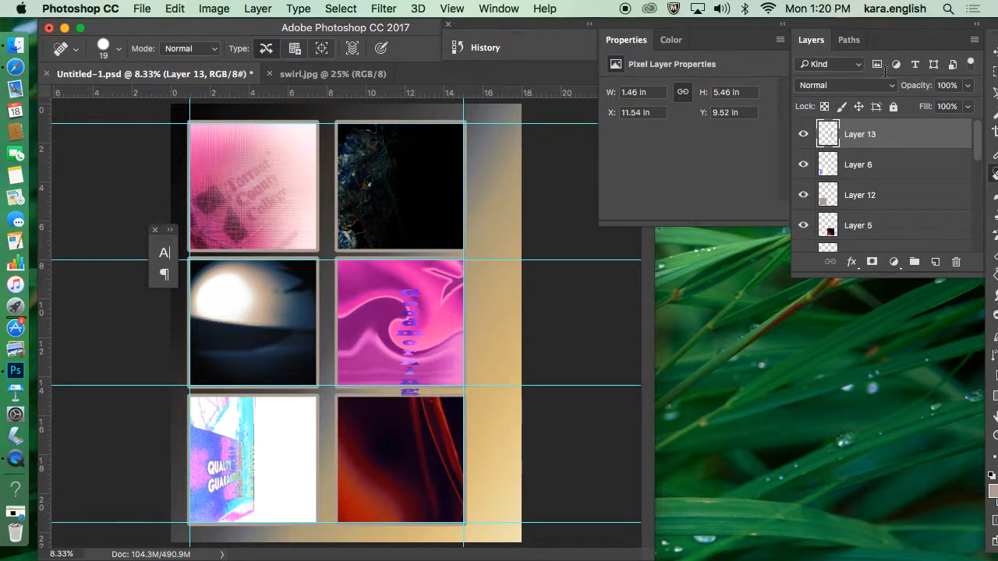
Step: Move the pasted lettering into the poster's upper-right margin, at about X 15.8 in and Y 1.35 in, and shift the panels clear of it
left_click_drag(885, 22, 787, 39)
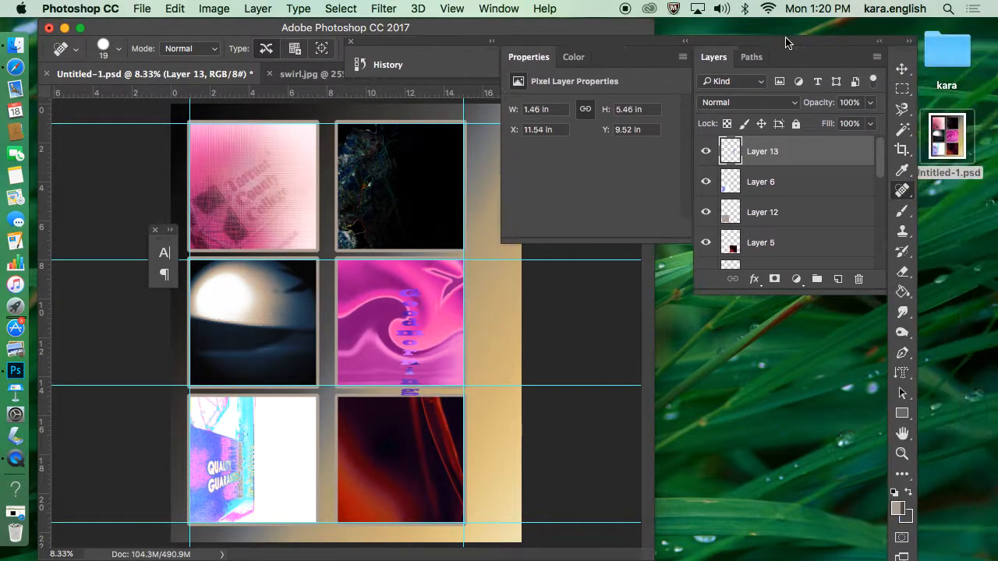
left_click(902, 69)
left_click_drag(418, 309, 489, 159)
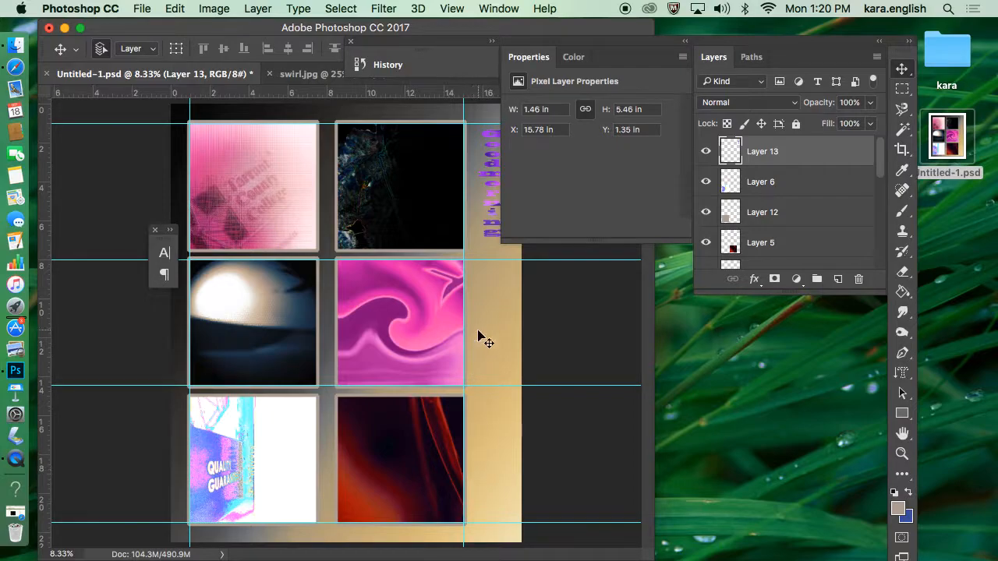
left_click_drag(583, 42, 657, 39)
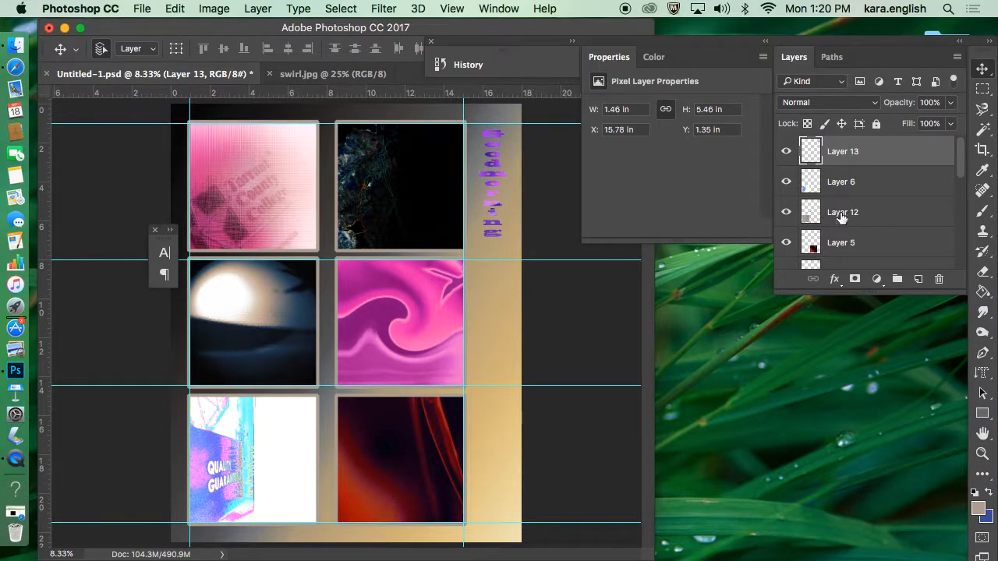
Step: Try a vertical text reading "good Morning" in Blackoak Std at 150 pt in the poster's right margin, and erase it
left_click(980, 374)
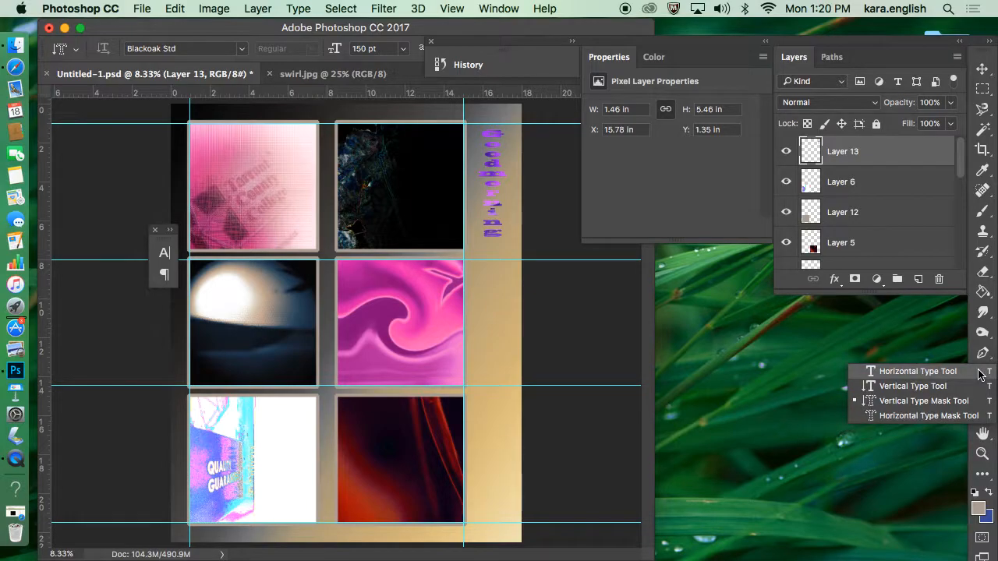
left_click(913, 385)
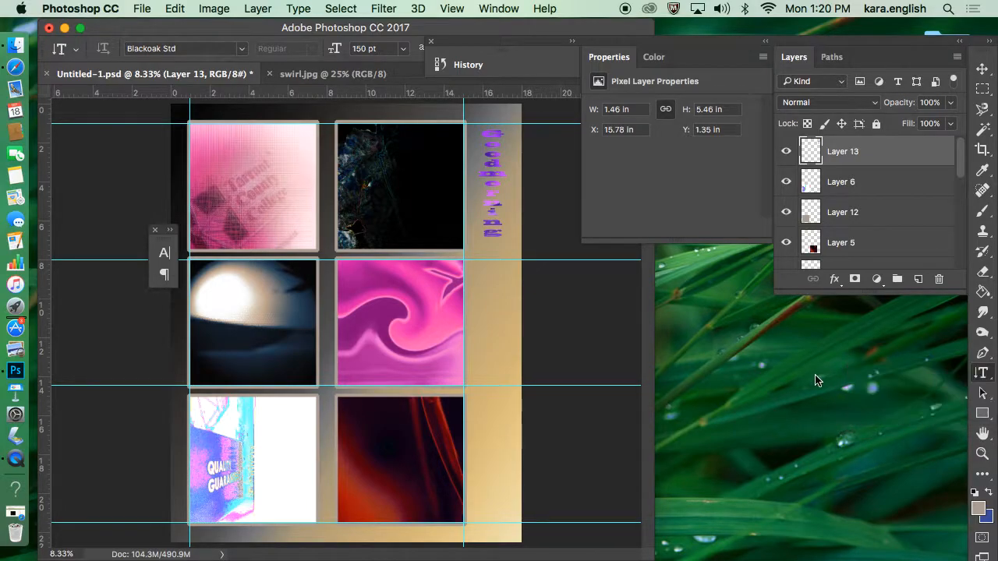
left_click(491, 259)
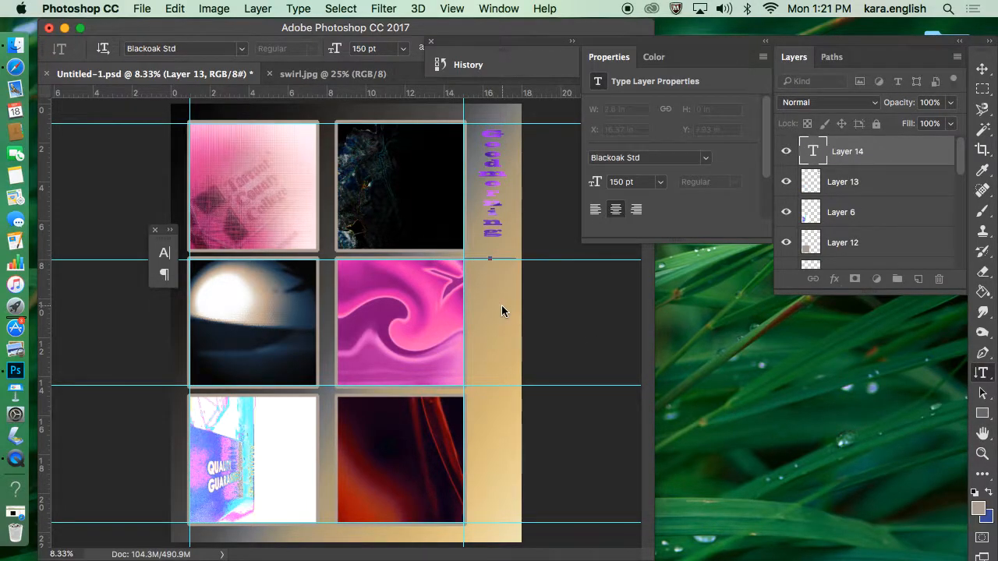
type("good")
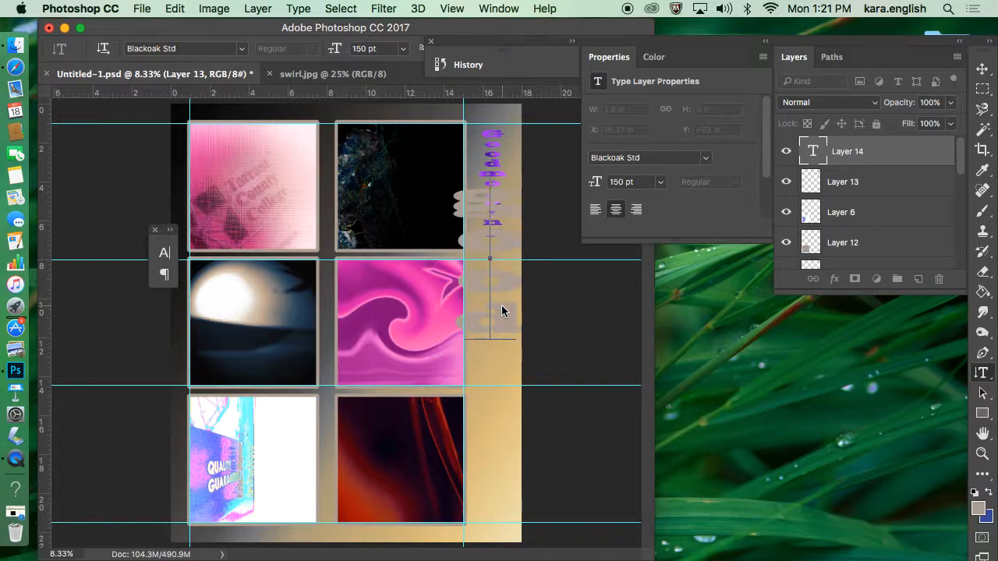
type(" Morning")
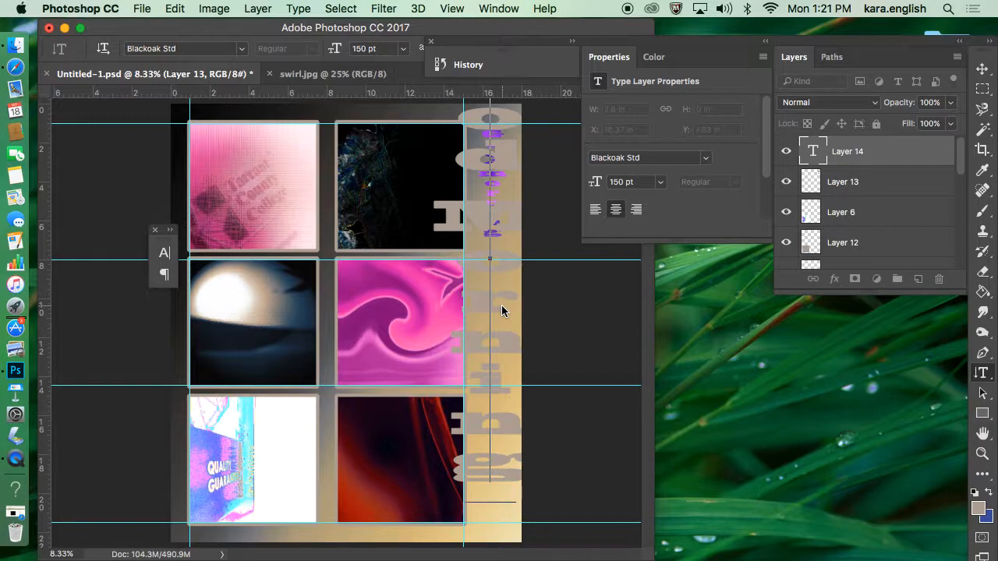
left_click_drag(494, 498, 507, 3)
key("BackSpace")
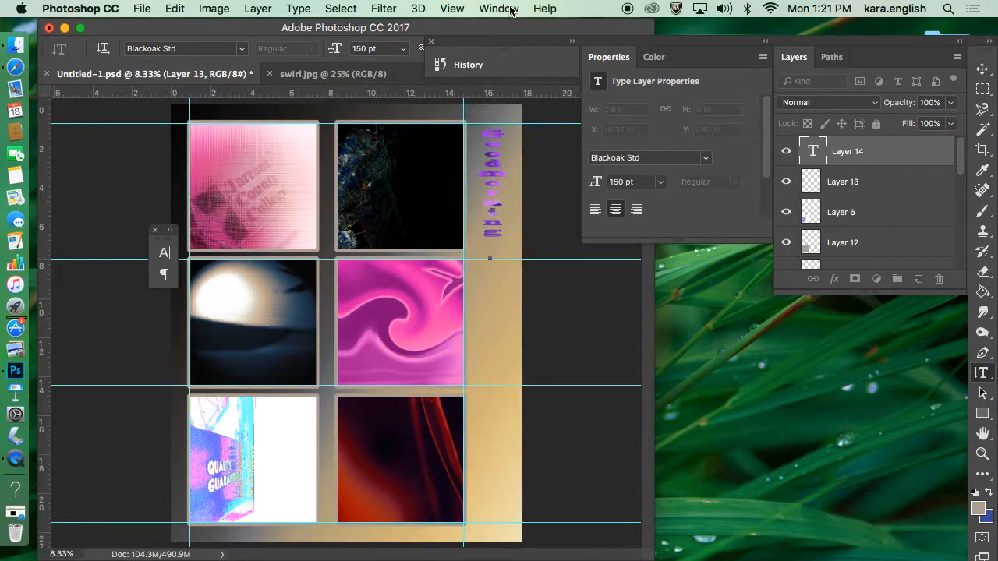
Step: Delete the emptied type layer, Layer 14, and the pasted image-filled lettering on Layer 13
left_click(914, 152)
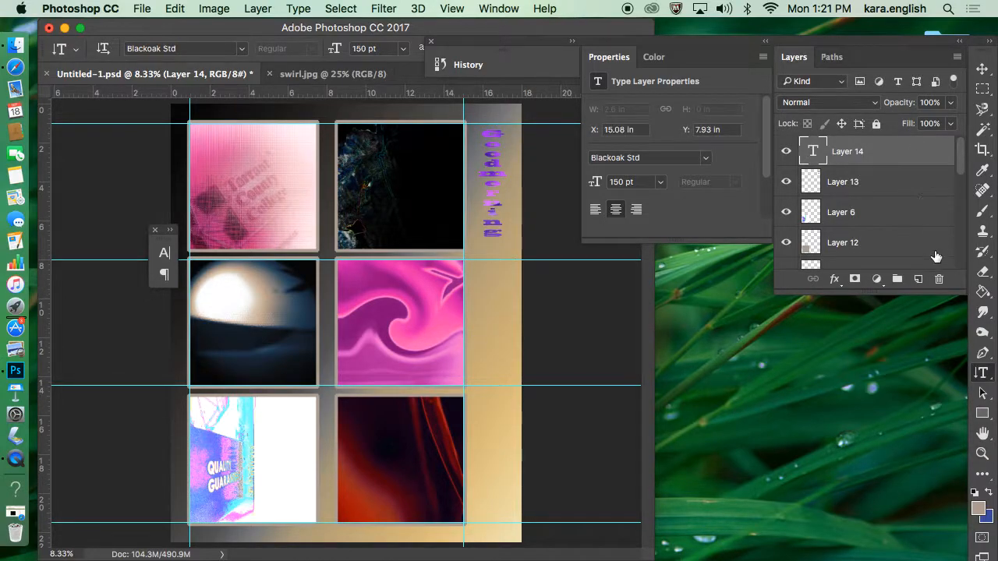
left_click(940, 280)
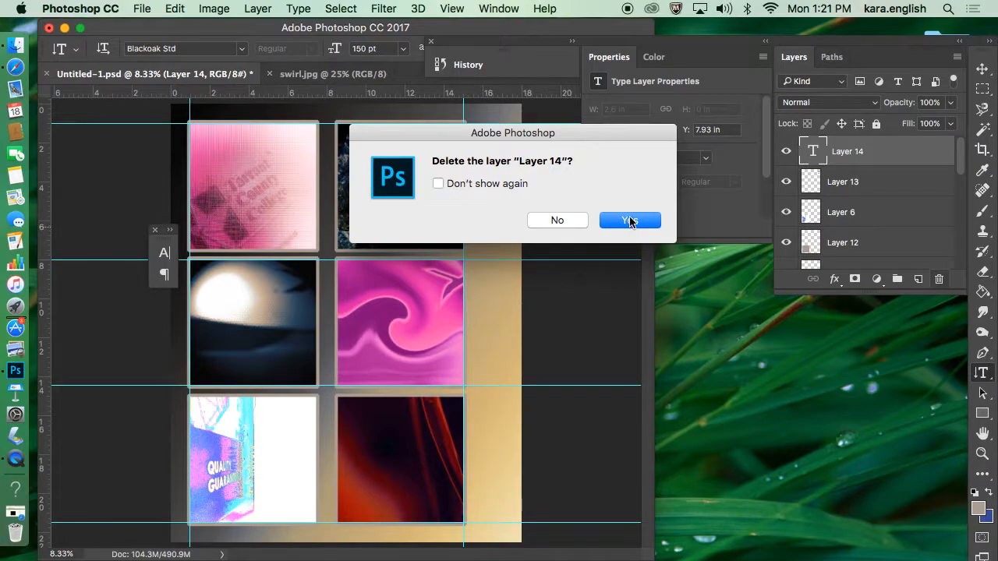
left_click(630, 221)
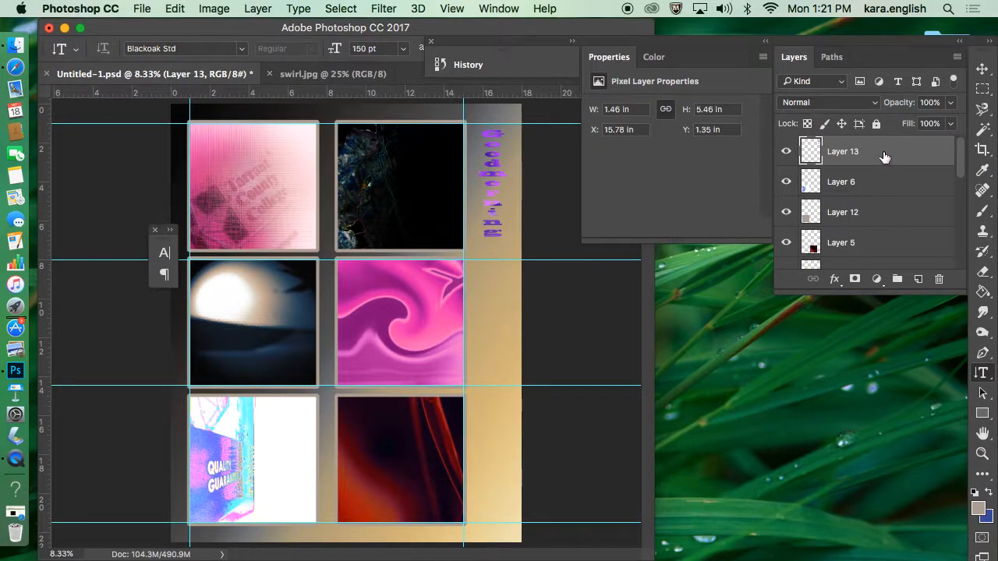
left_click(939, 281)
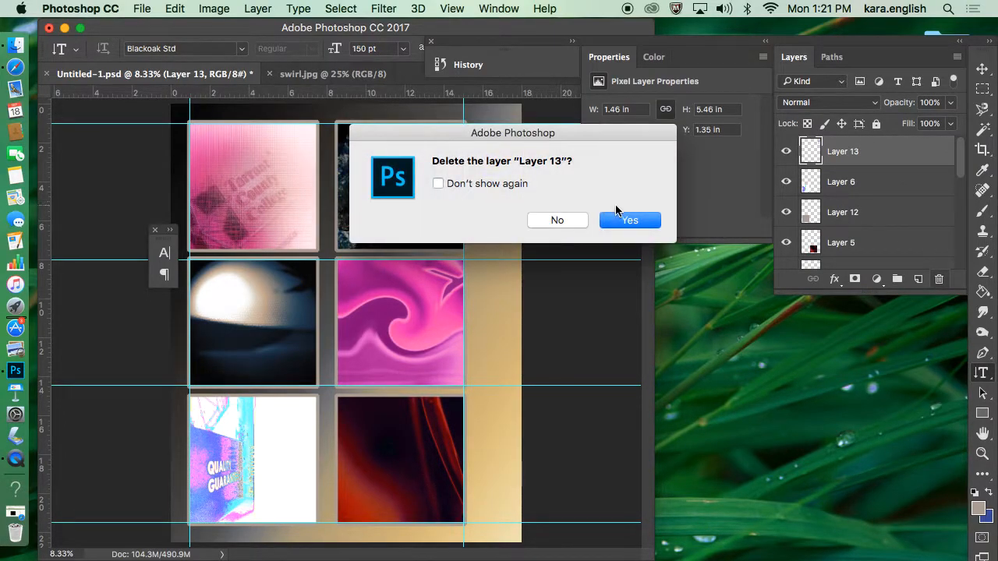
left_click(630, 221)
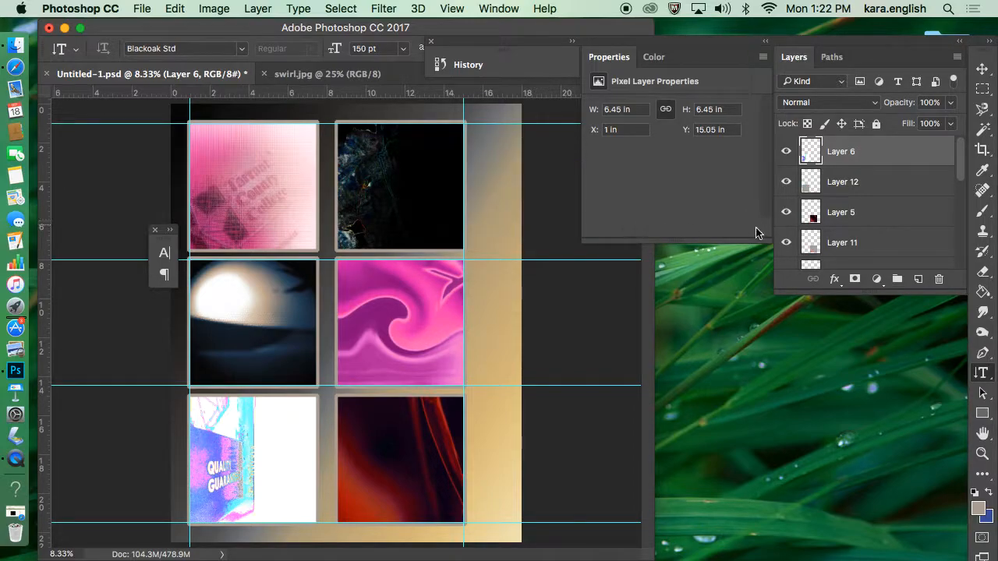
Step: Start a horizontal text at the top of the poster's right margin and set the type size to 72 pt
right_click(983, 378)
left_click(981, 373)
left_click(488, 146)
left_click(403, 48)
left_click(378, 245)
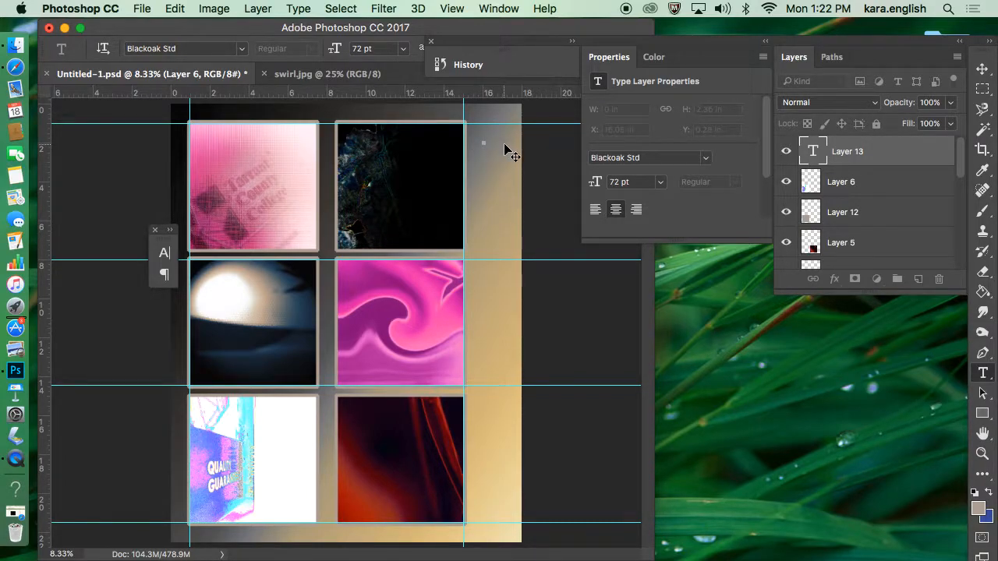
Step: Try the horizontal text "good" in the right margin and erase it
type("good")
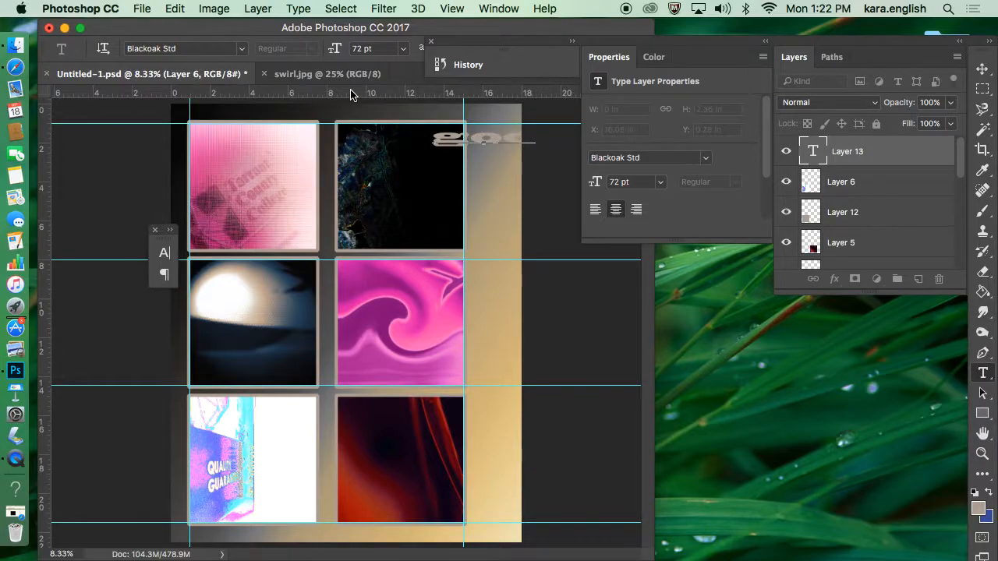
key("BackSpace")
key("BackSpace")
key("BackSpace")
key("BackSpace")
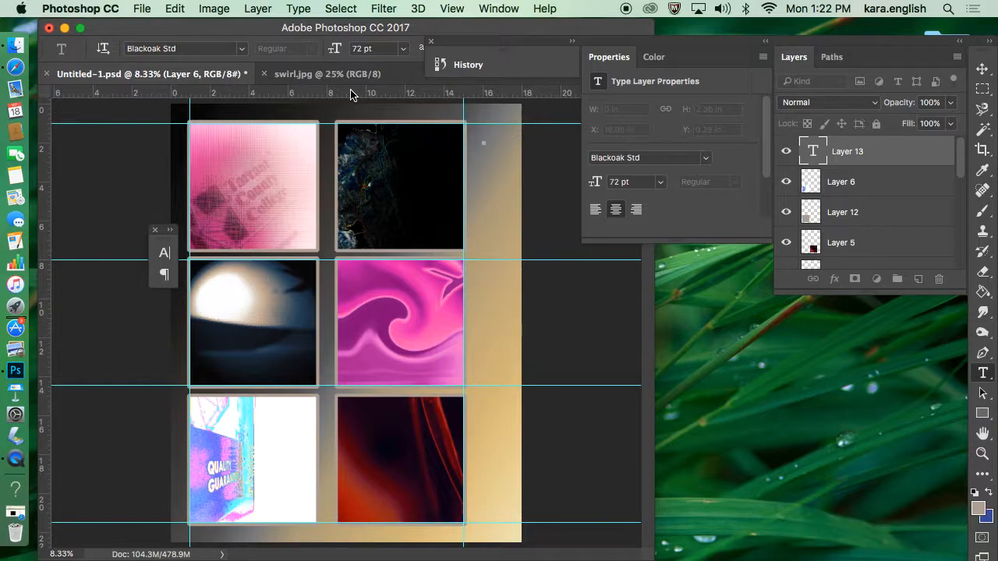
left_click_drag(983, 372, 987, 385)
key("o")
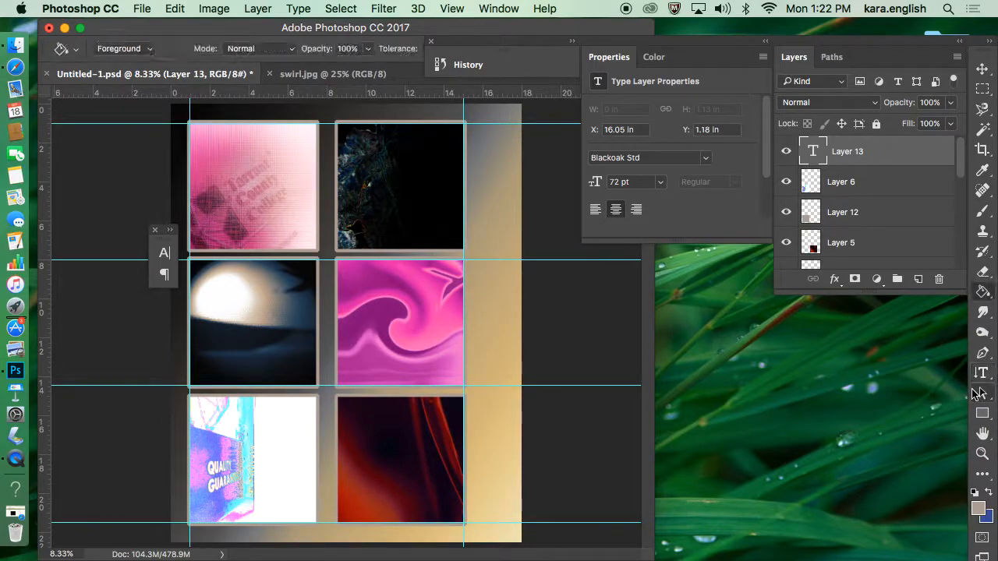
key("d")
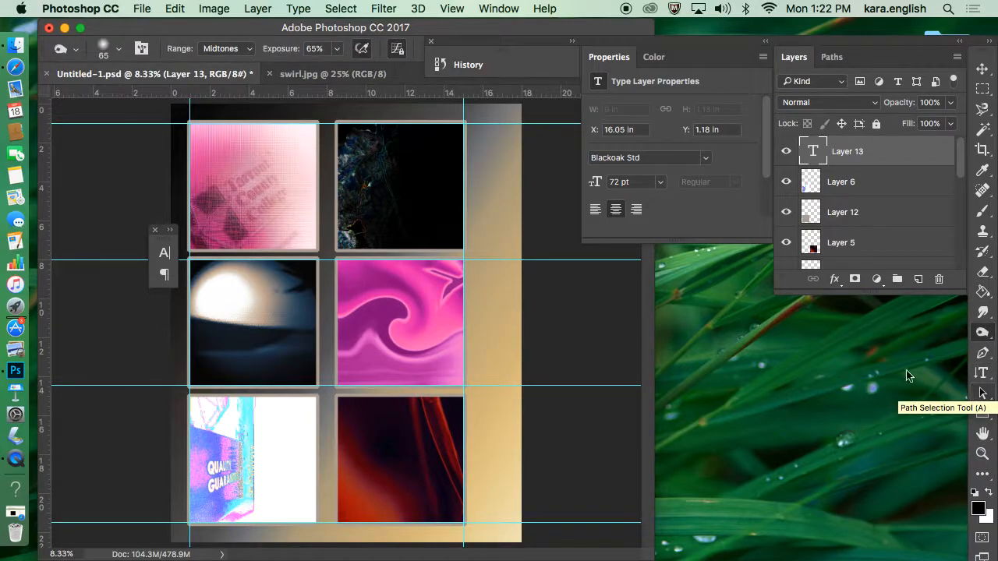
left_click(498, 152)
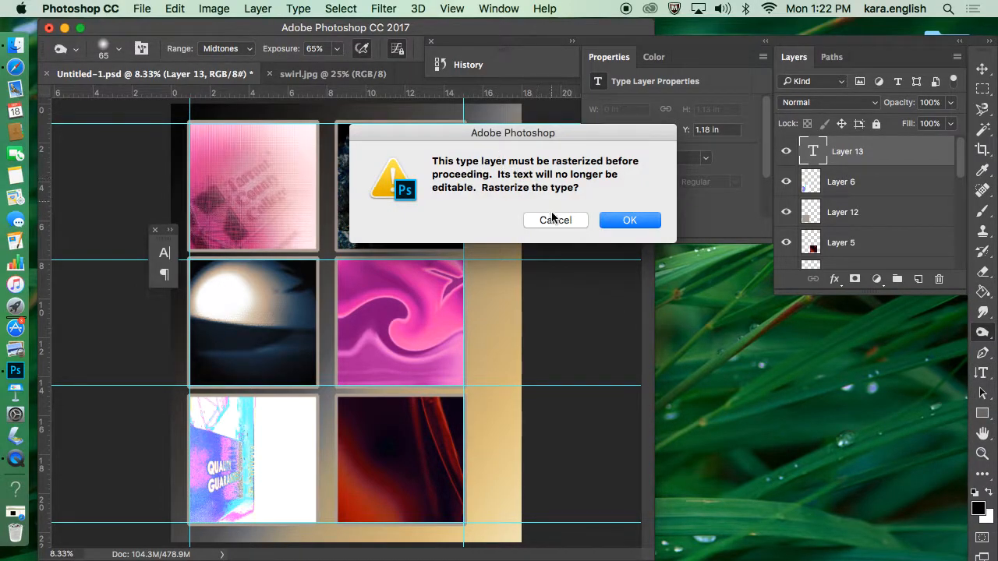
left_click(578, 225)
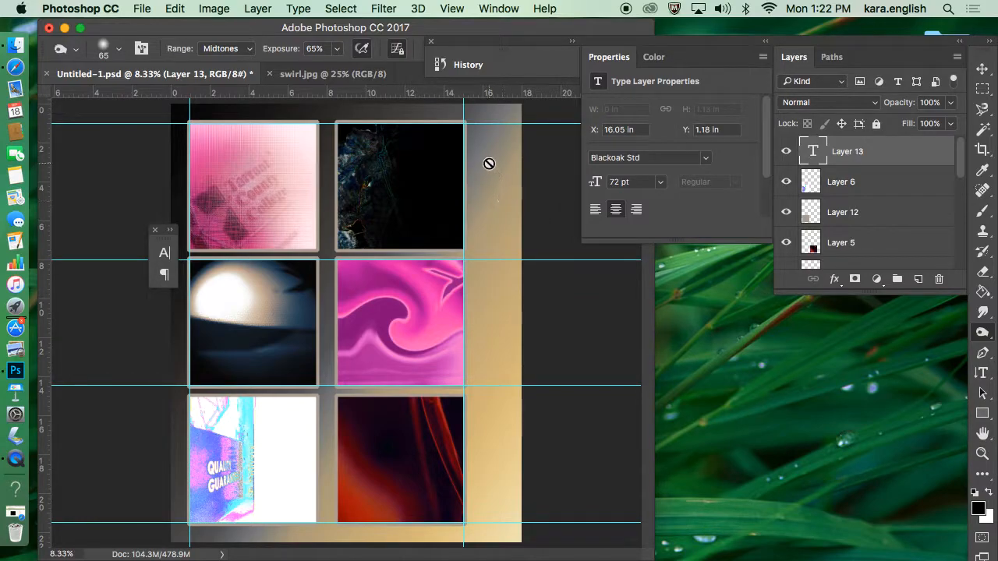
Step: Add the vertical text "Good Morning Starshine" at 72 pt and move it down the poster's right margin, to about X 15.25 in, Y 1.03 in
left_click(982, 372)
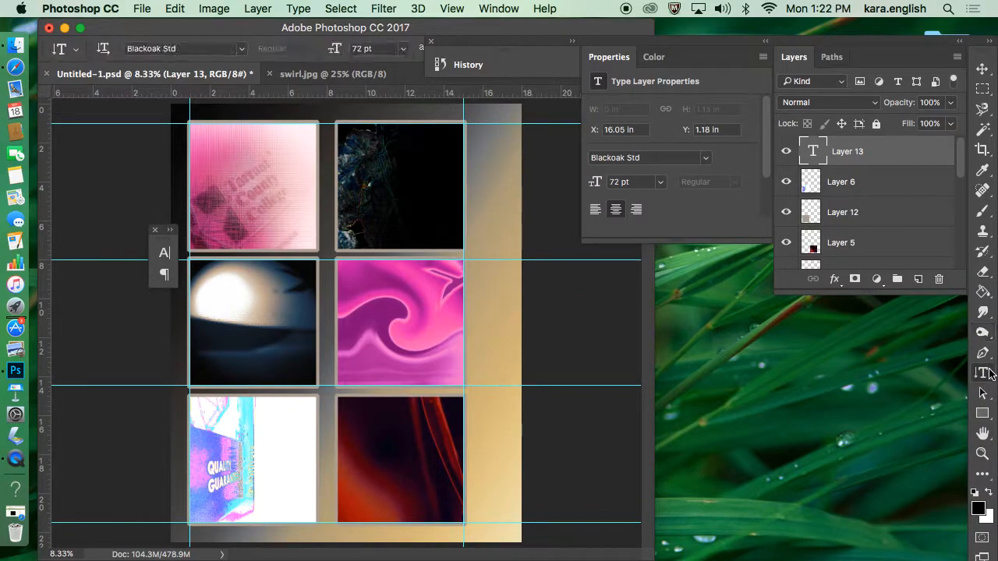
left_click(484, 136)
type("Good")
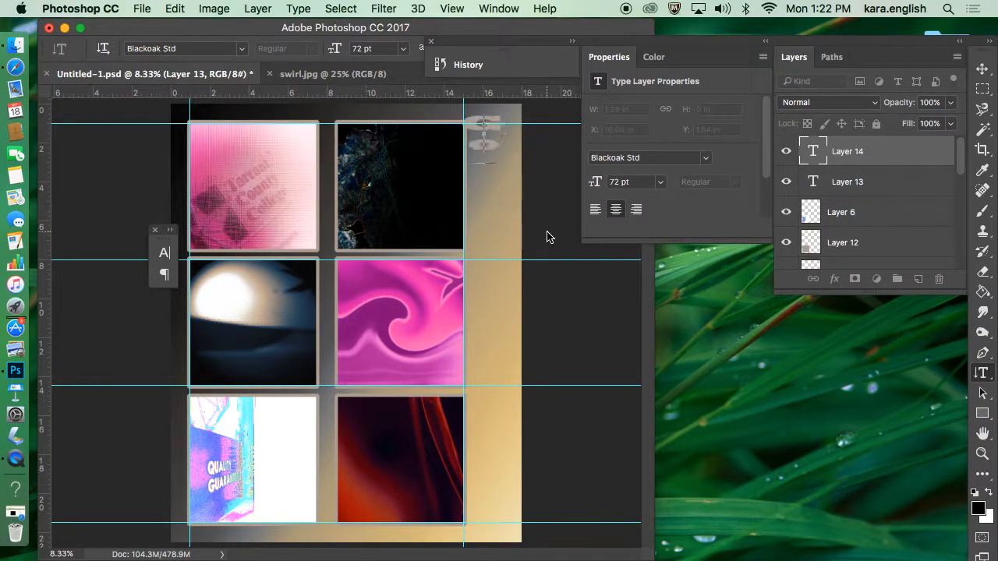
type(" Mornin")
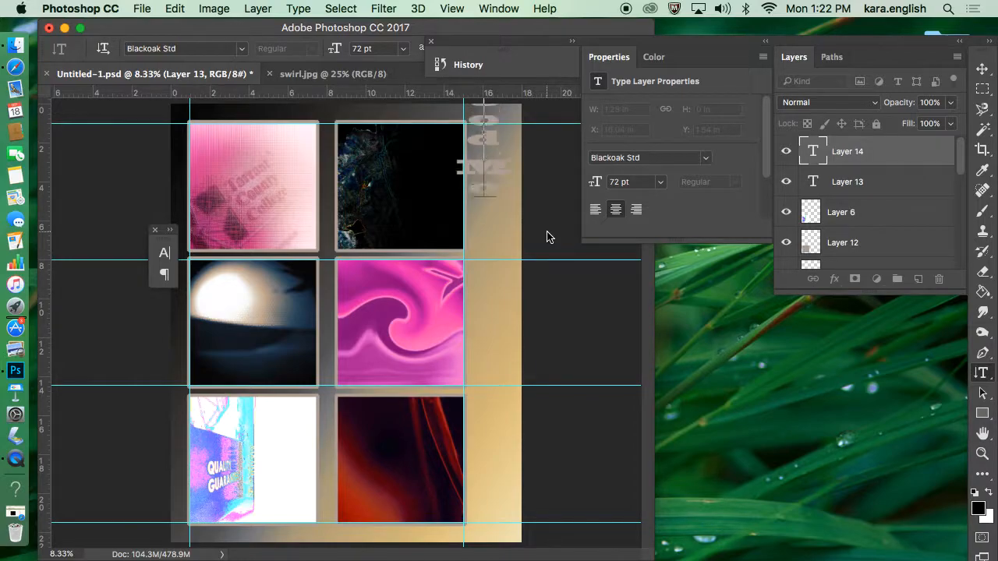
type("g Ever")
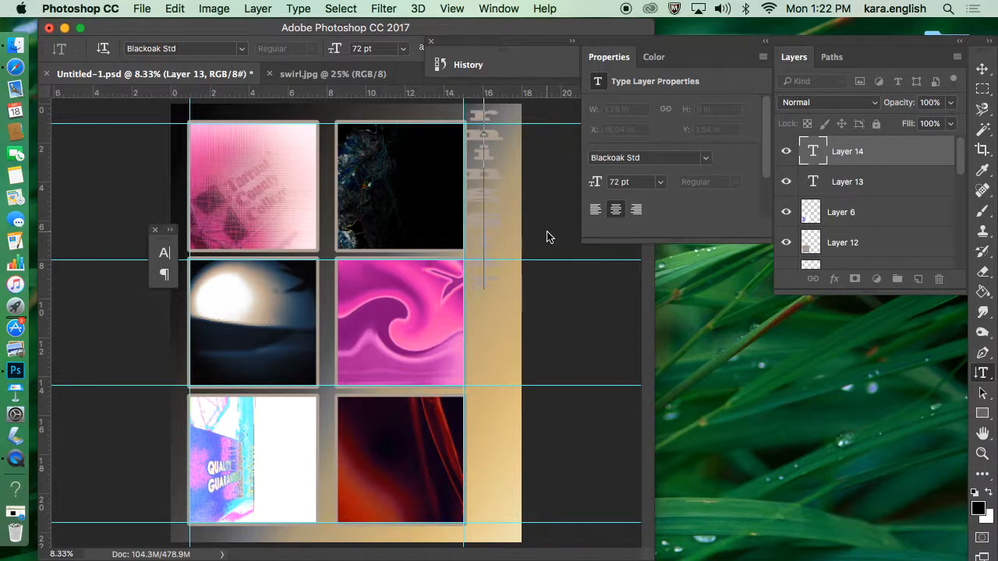
key("BackSpace")
key("BackSpace")
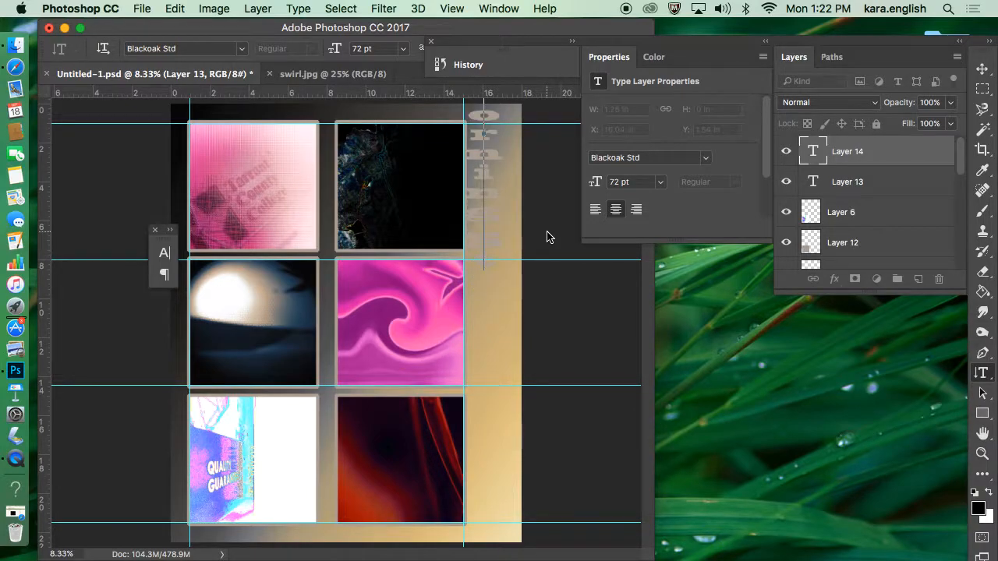
type("eryon")
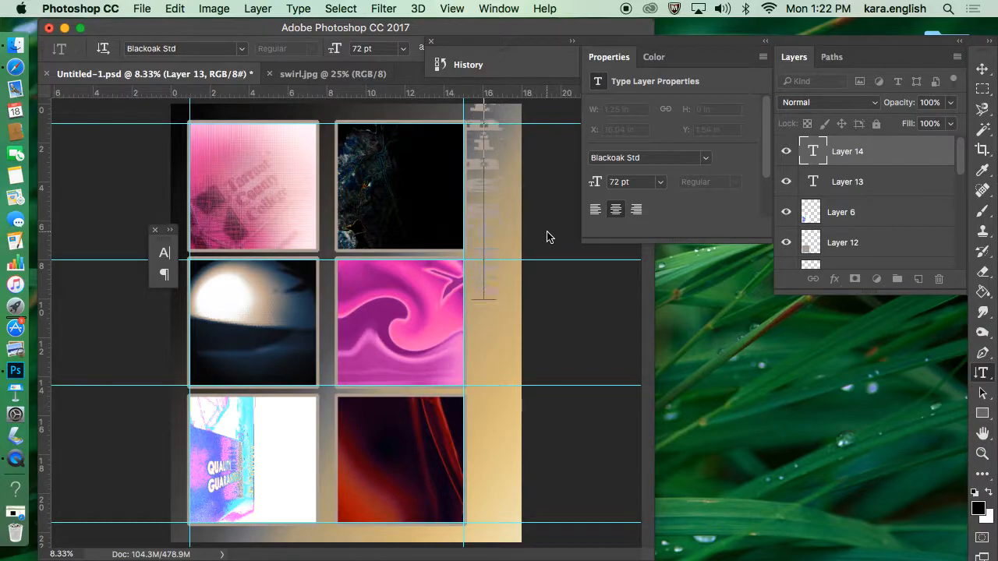
type("e")
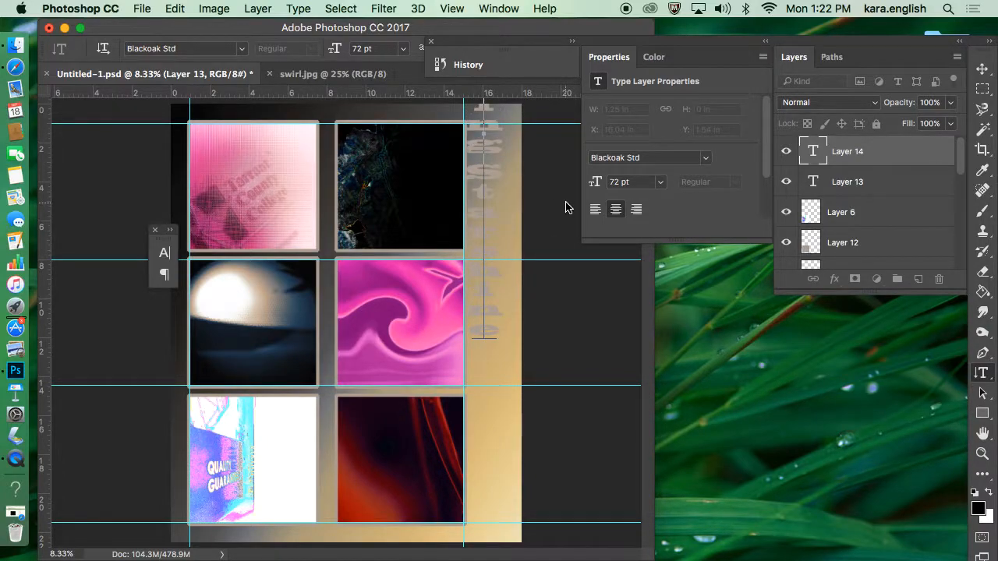
left_click(986, 70)
left_click_drag(486, 269, 497, 453)
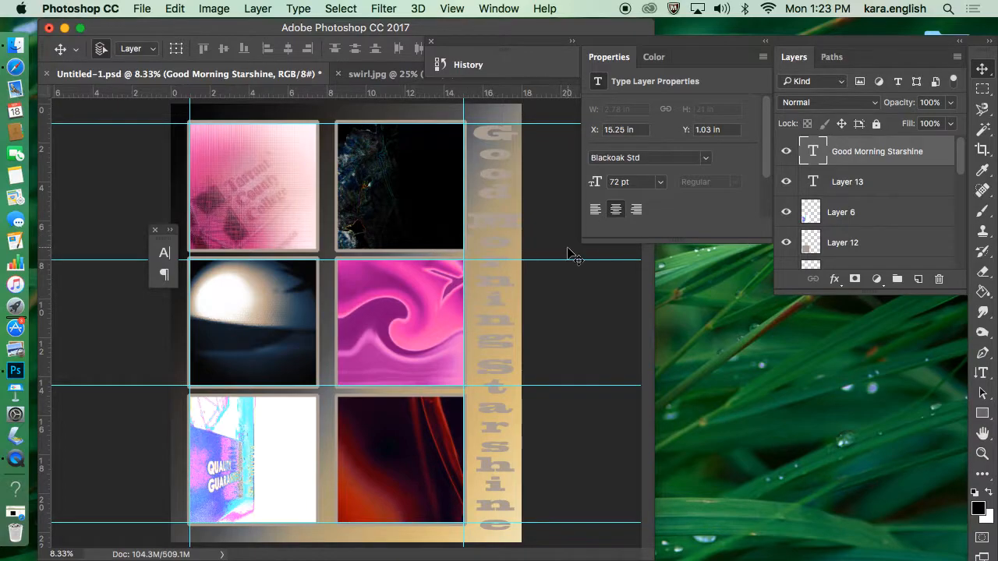
Step: Select all of the vertical "Good Morning Starshine" text and set its font to Arial Black
double_click(814, 153)
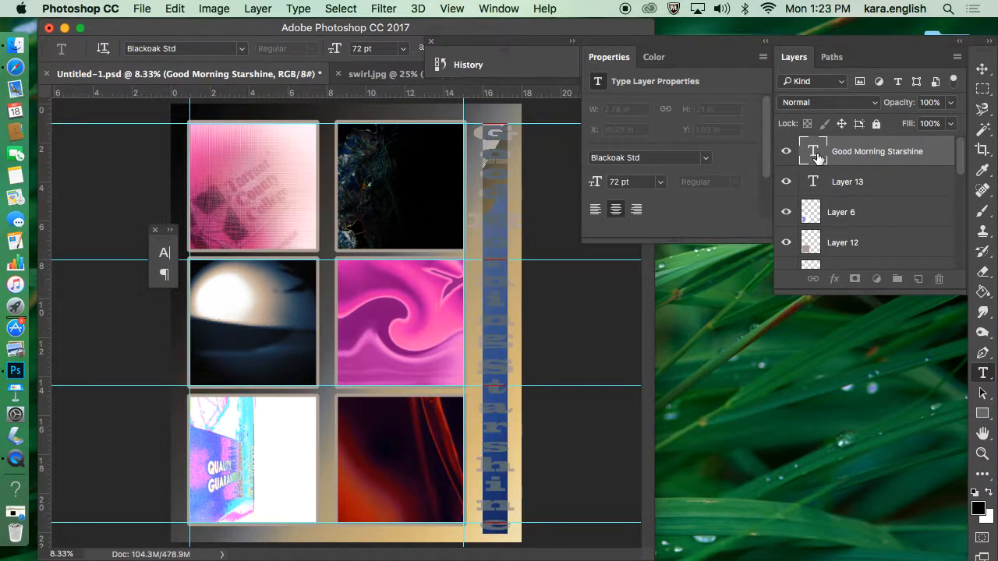
left_click(241, 49)
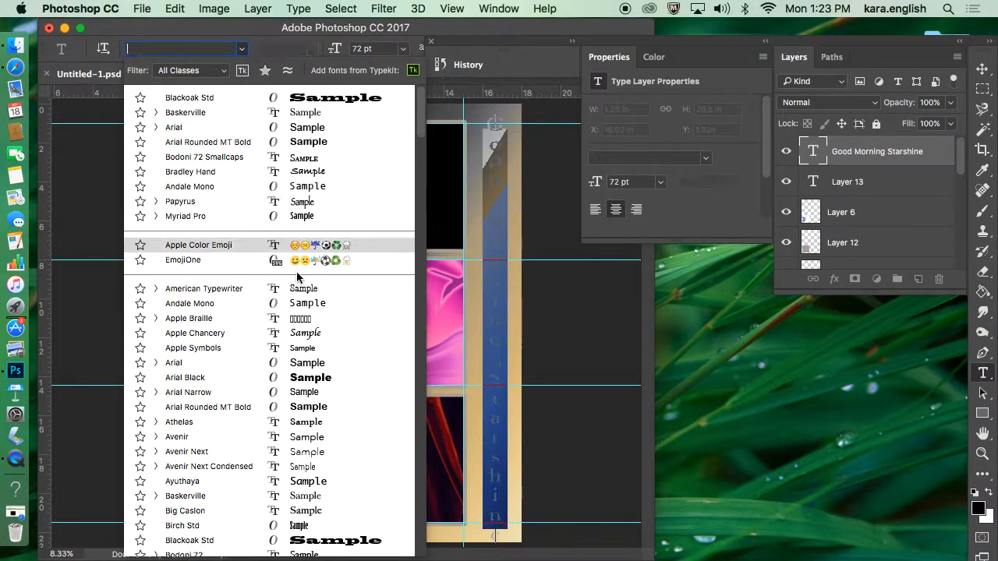
left_click(302, 380)
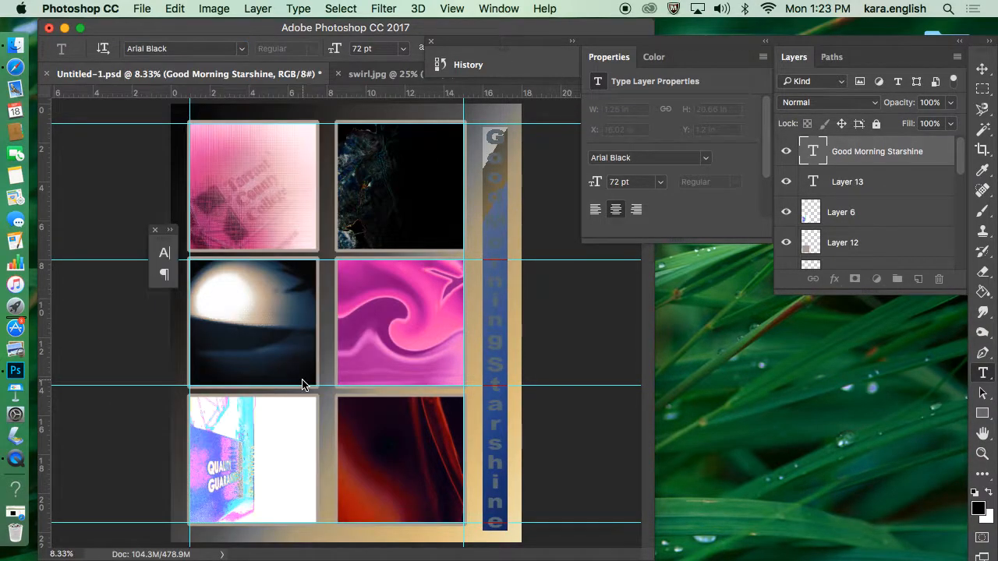
Step: Set the font of the selected vertical lettering to Herculanum
left_click(240, 48)
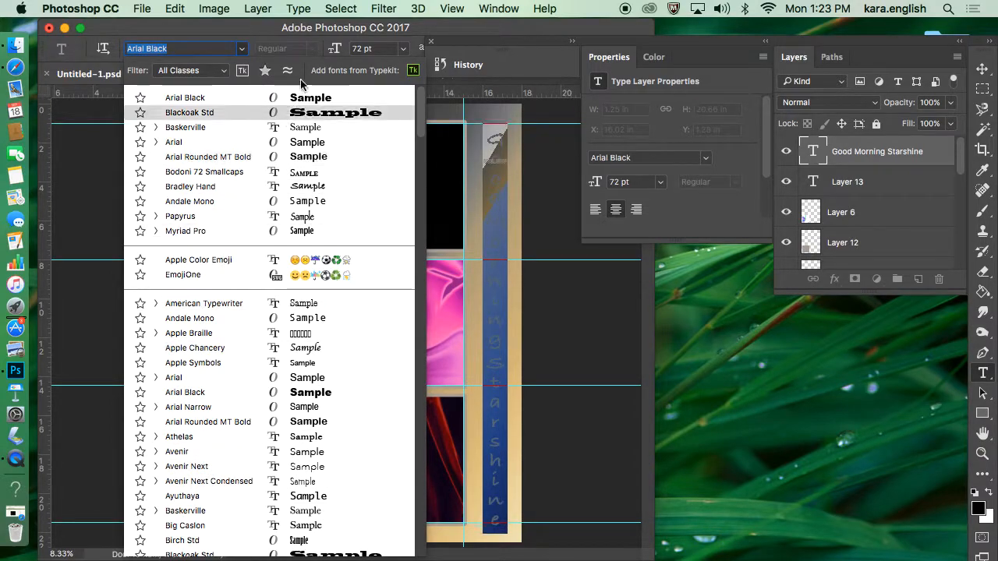
left_click(244, 51)
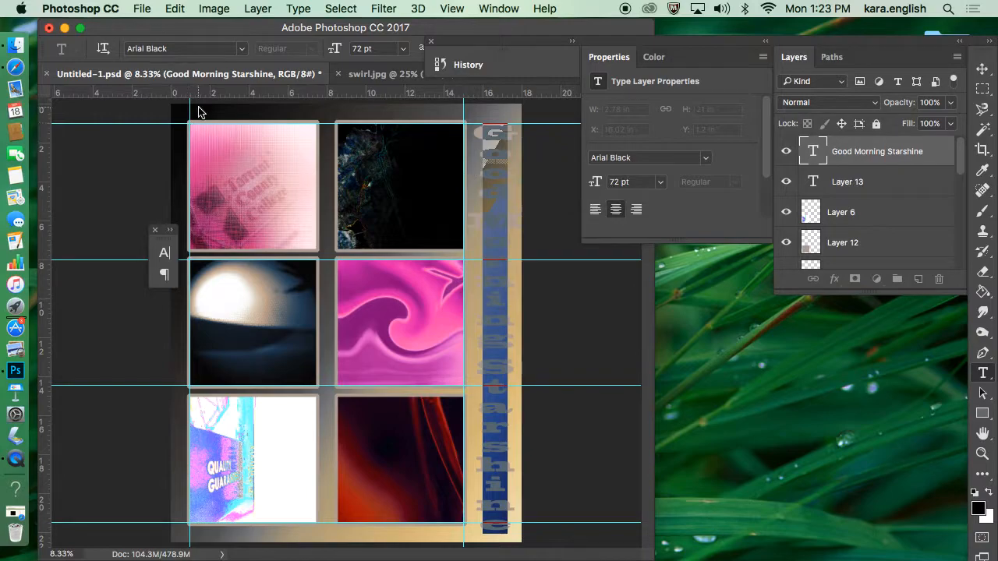
left_click(241, 49)
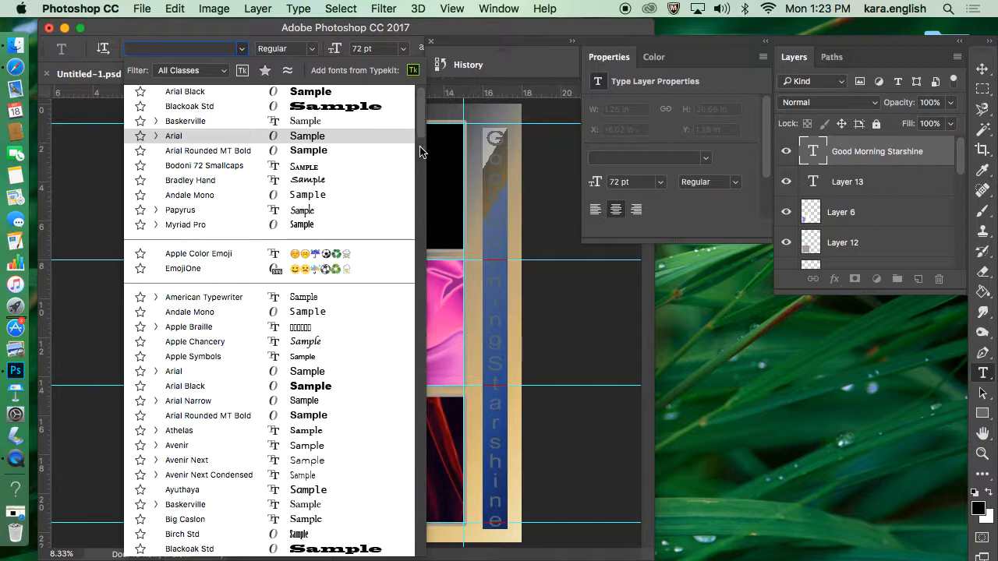
left_click_drag(419, 126, 417, 216)
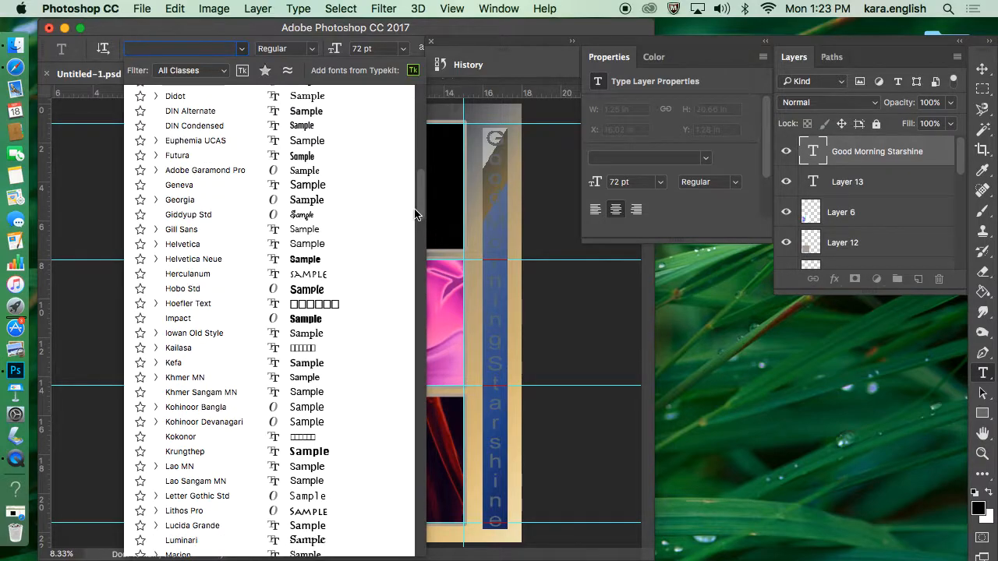
left_click(314, 279)
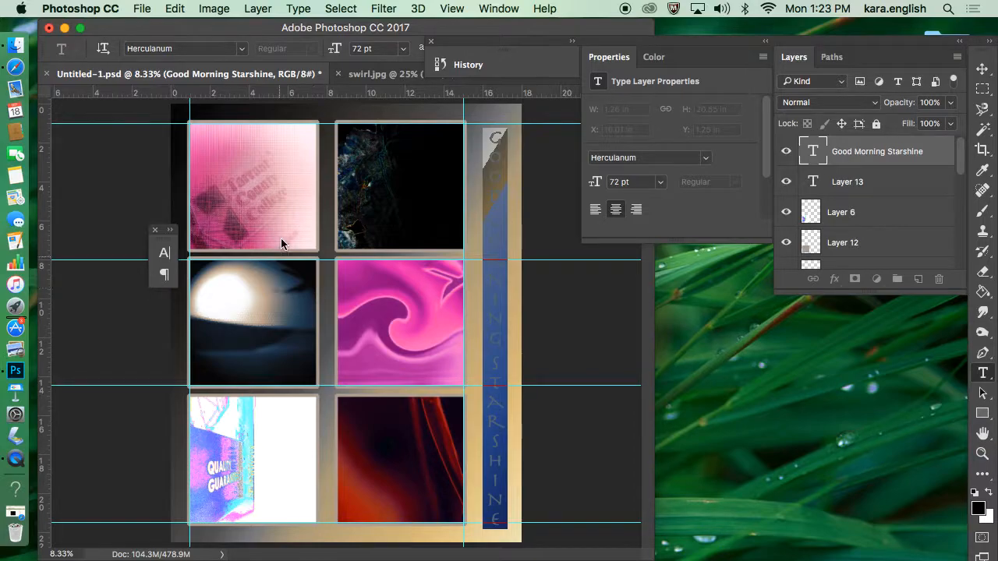
Step: Set the font of the vertical "Good Morning Starshine" lettering to Savoye LET and commit the text
left_click(243, 52)
left_click_drag(422, 117, 426, 287)
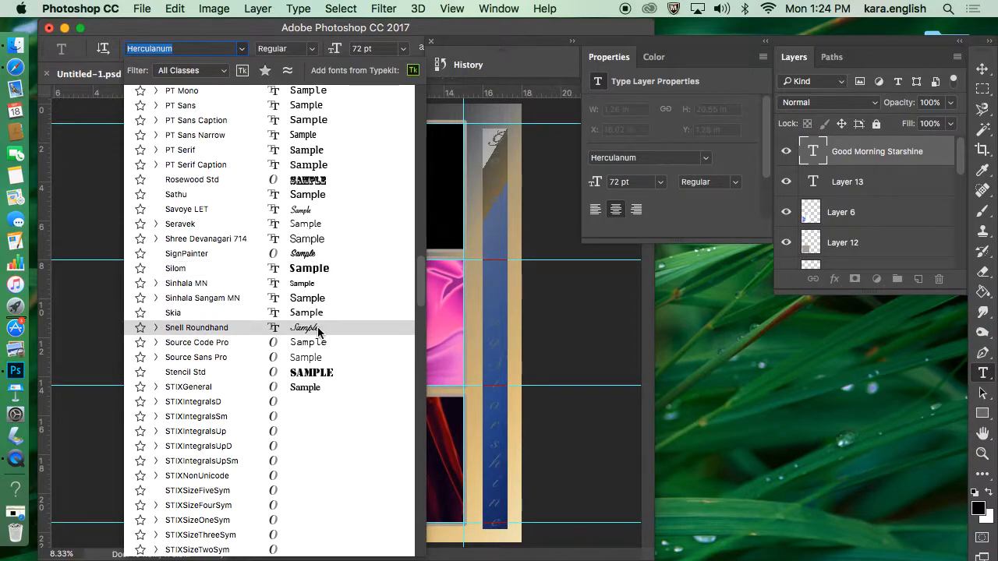
left_click(316, 208)
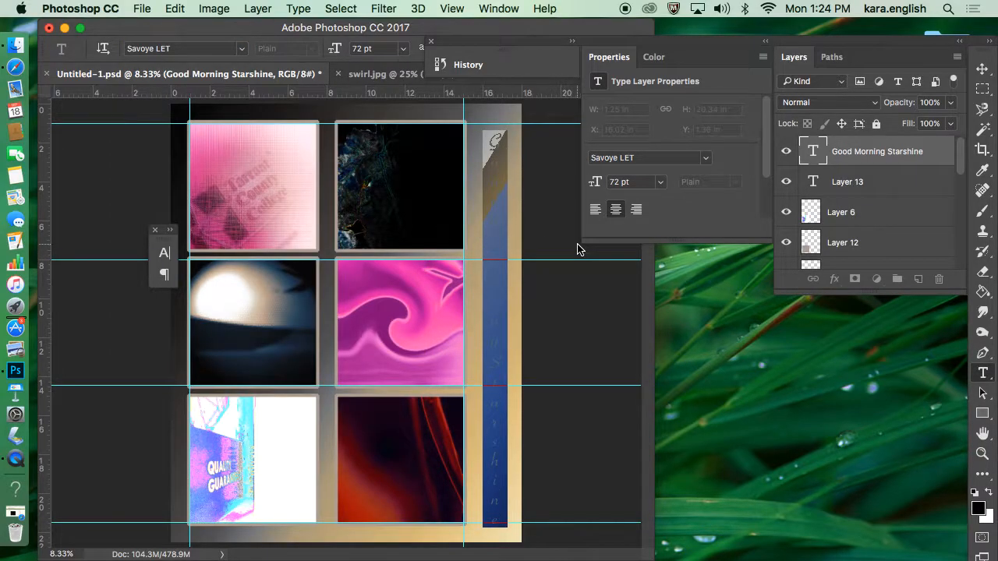
key("super+Return")
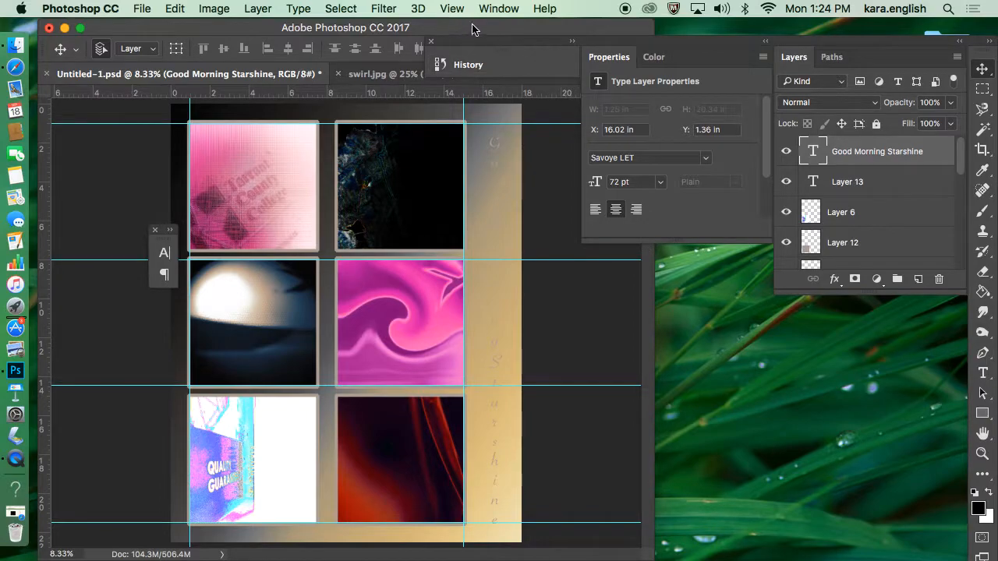
Step: Select the vertical lettering and colour it pink d85d98, sampled from the pink image in the poster's upper corner, committing the text
double_click(823, 150)
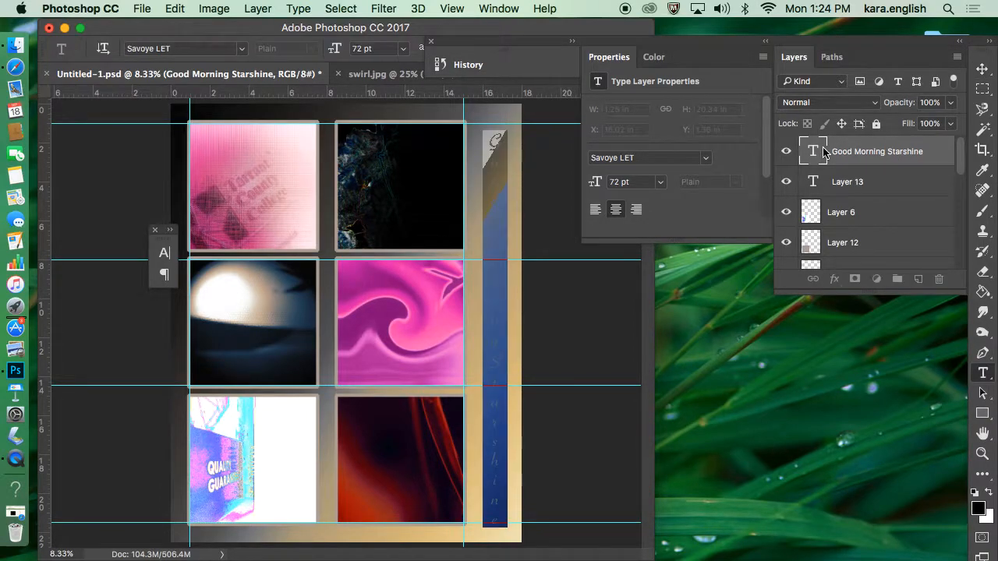
left_click_drag(491, 45, 650, 93)
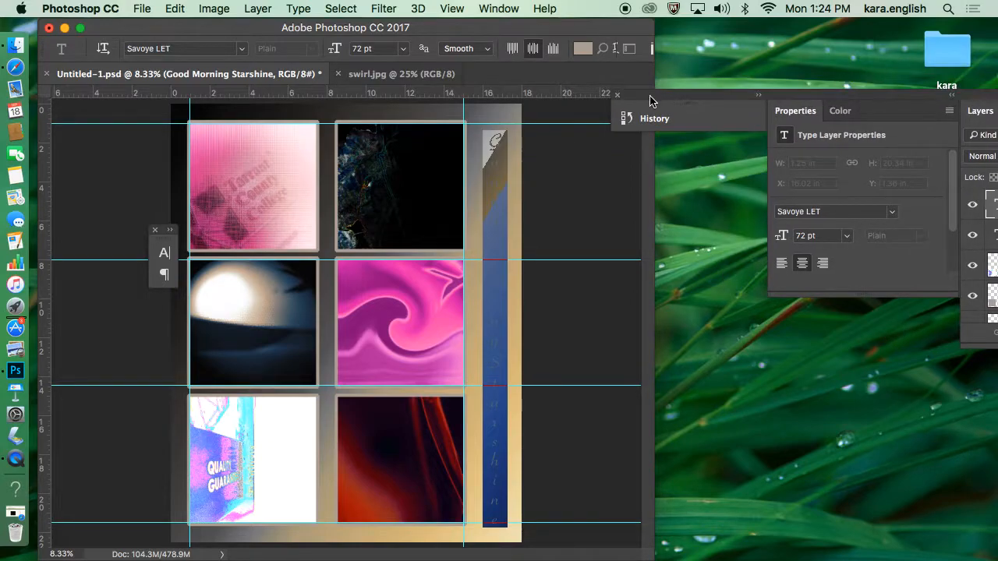
left_click(583, 49)
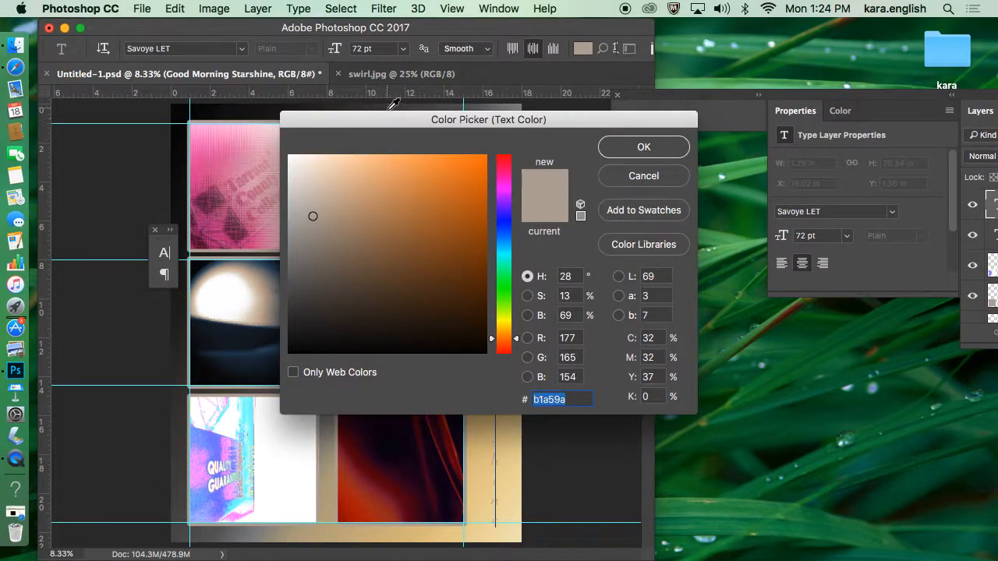
left_click(219, 163)
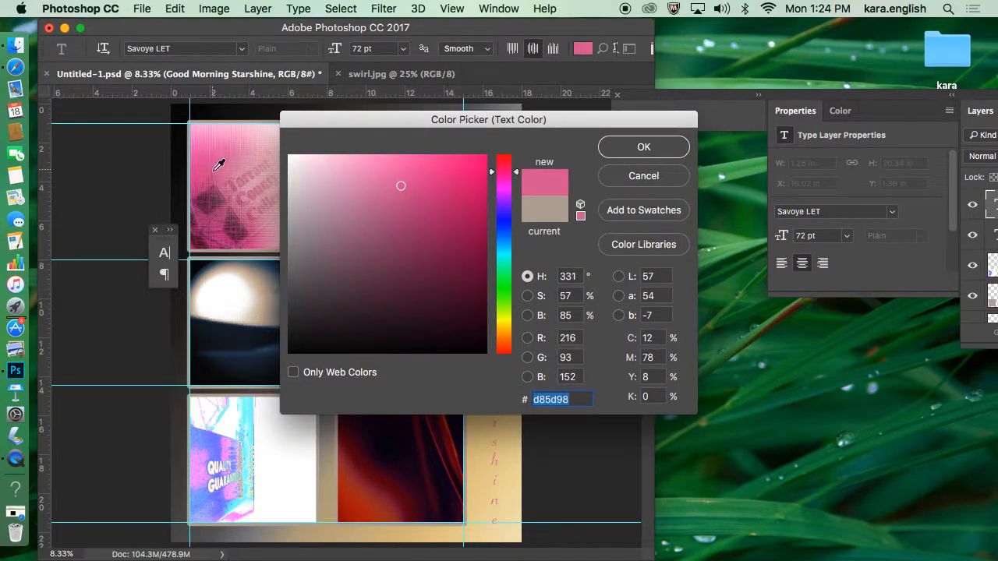
left_click(634, 153)
key("super+Return")
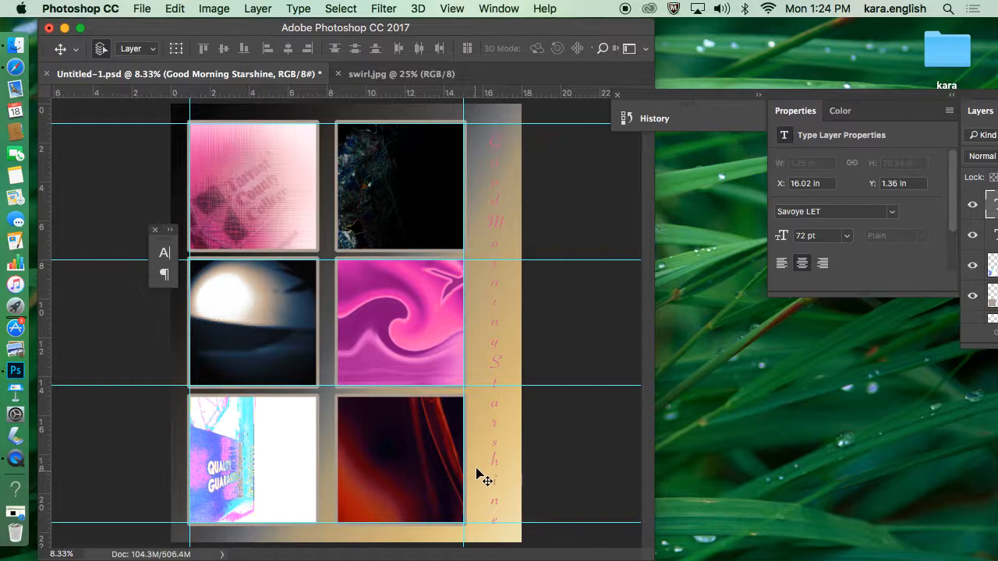
Step: Reselect the whole vertical lettering and try dark maroon 650b36 as its text colour, keeping the poster in view
left_click_drag(873, 100, 774, 102)
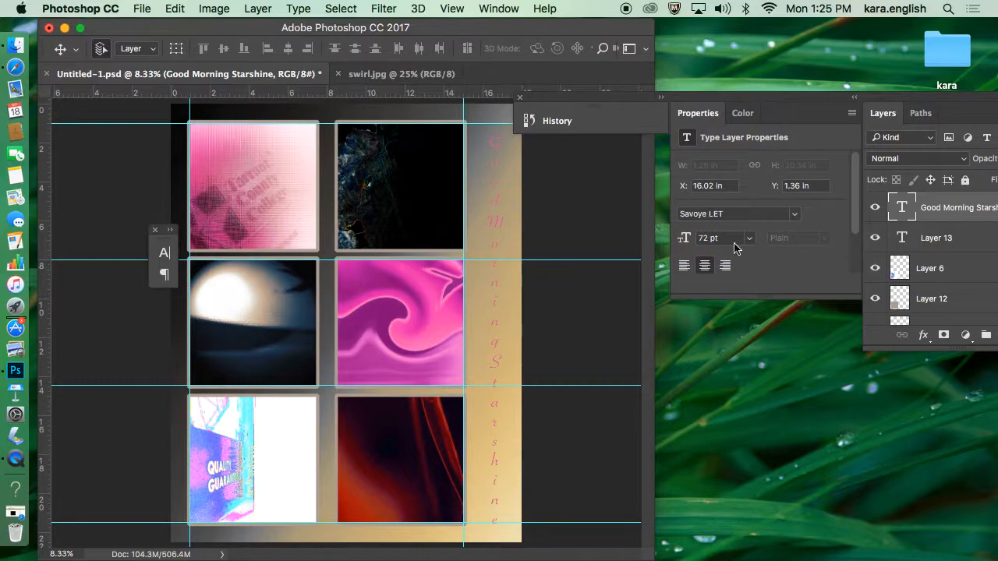
double_click(904, 209)
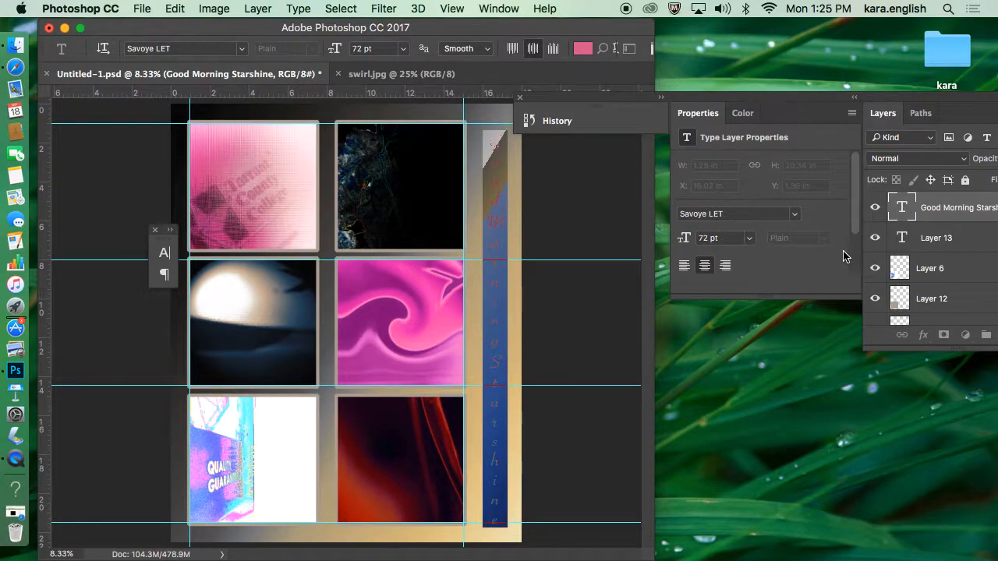
left_click(905, 209)
double_click(907, 212)
left_click(583, 50)
left_click(465, 274)
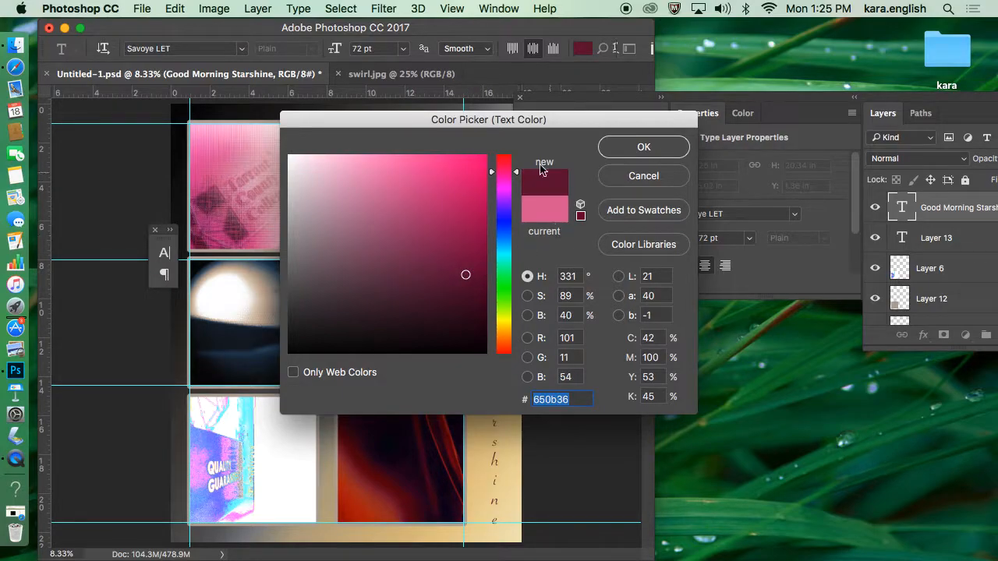
left_click_drag(483, 131, 746, 99)
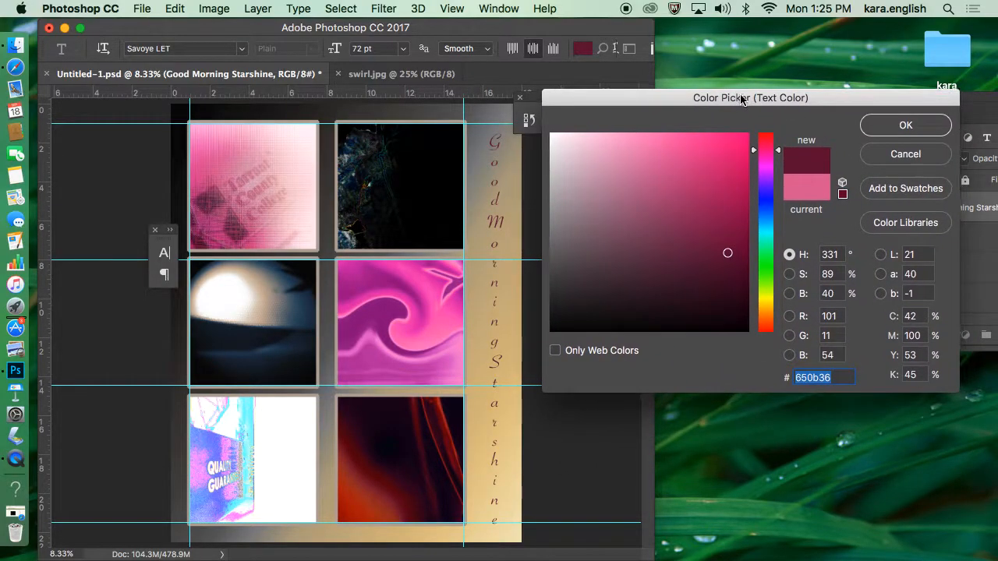
Step: Compare darker and paler shades such as 4e2a3b, 5d4751 and d5a5bc, and set the lettering's text colour to bright pink f71e86
left_click(642, 271)
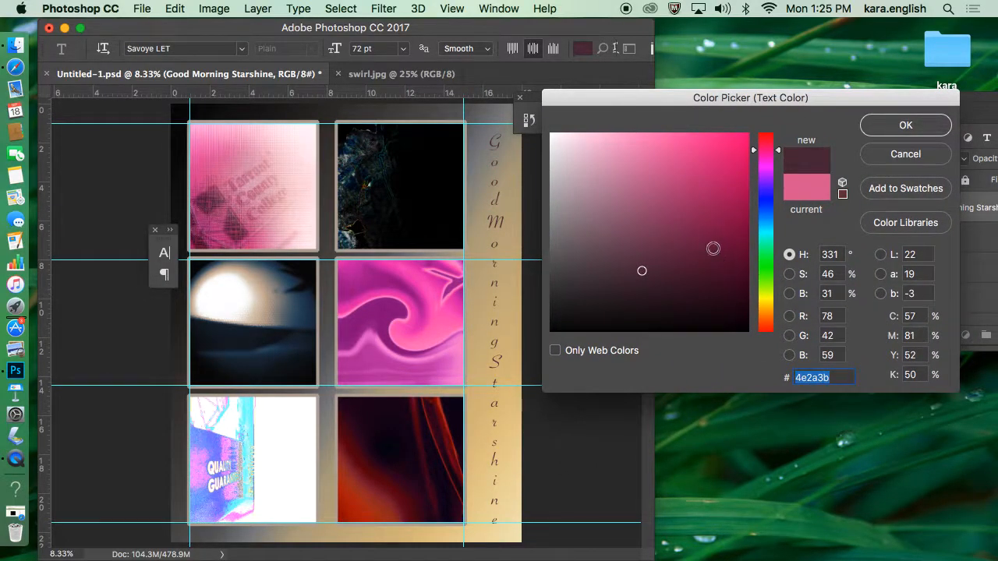
left_click(711, 290)
left_click(597, 259)
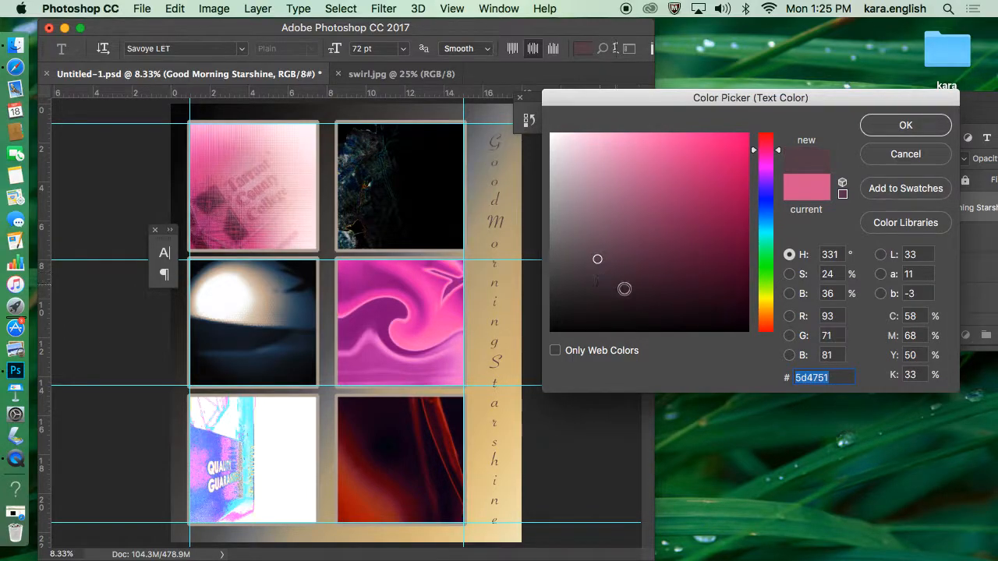
left_click(707, 274)
left_click(595, 166)
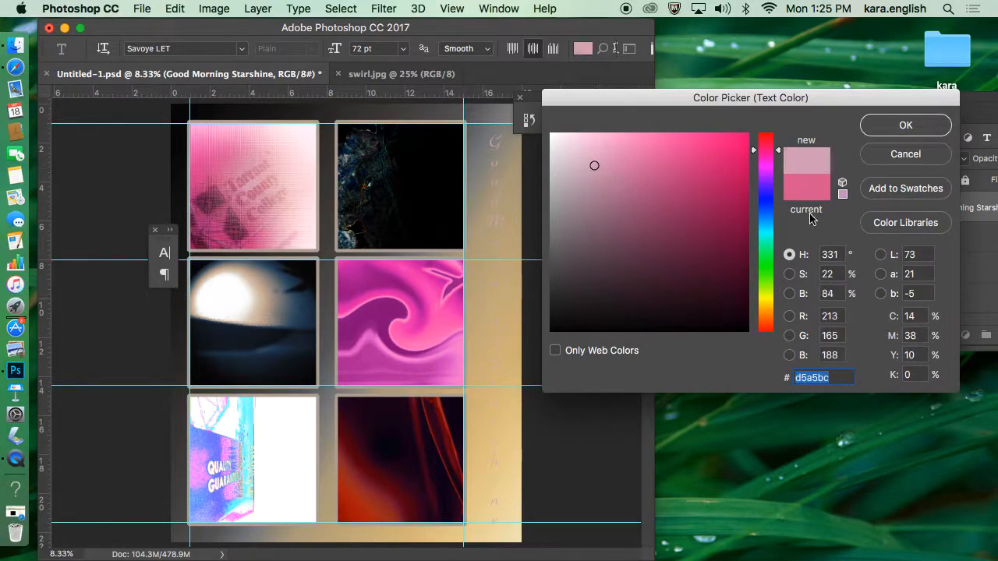
left_click_drag(735, 193, 725, 142)
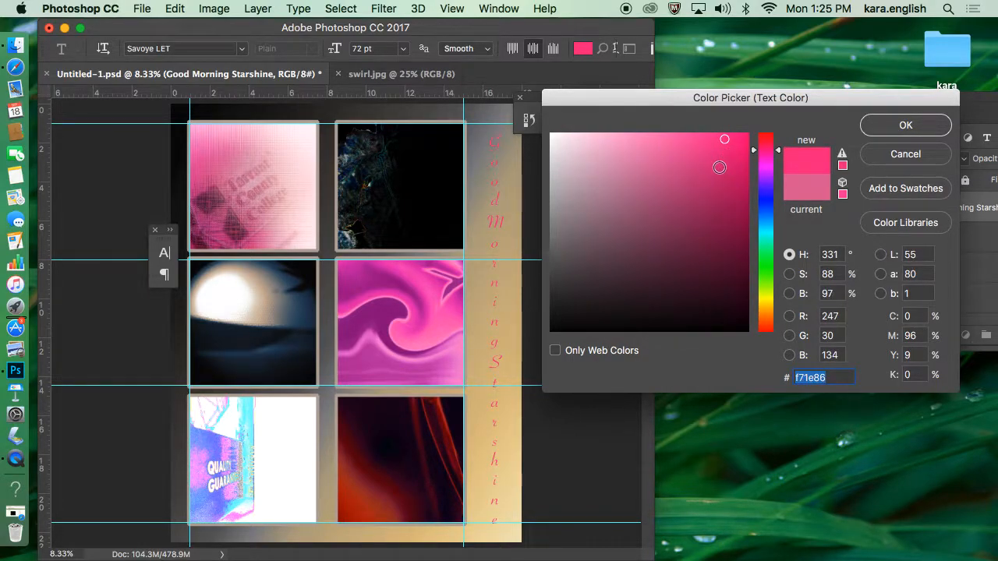
left_click(903, 125)
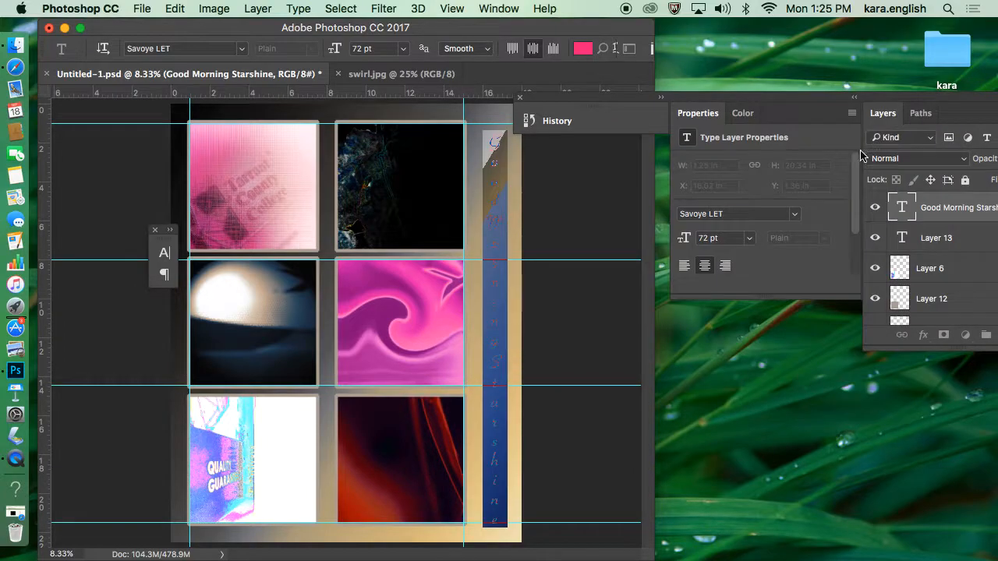
Step: Select all of the vertical "Good Morning Starshine" text and set its font back to Herculanum
double_click(901, 209)
left_click(242, 48)
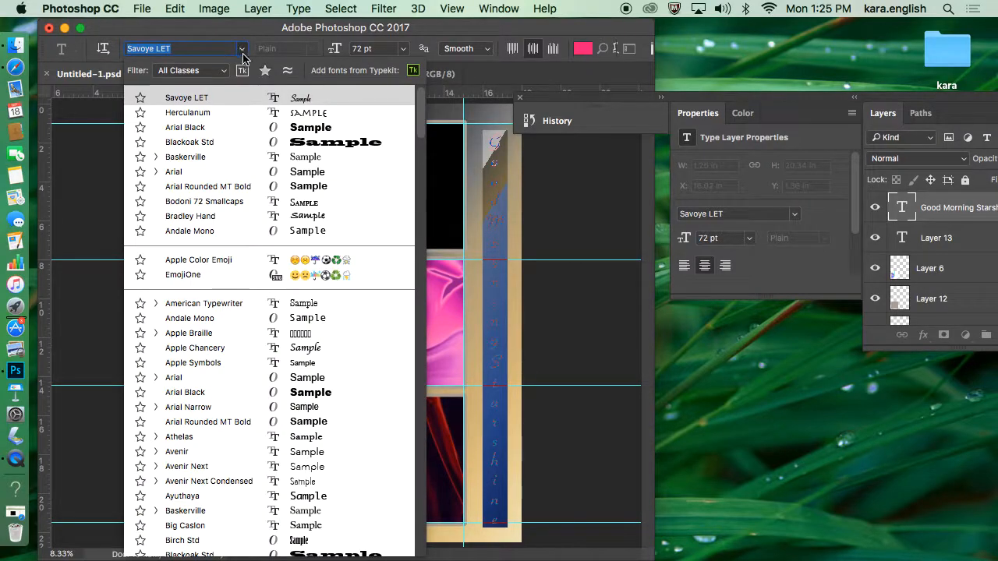
left_click(308, 117)
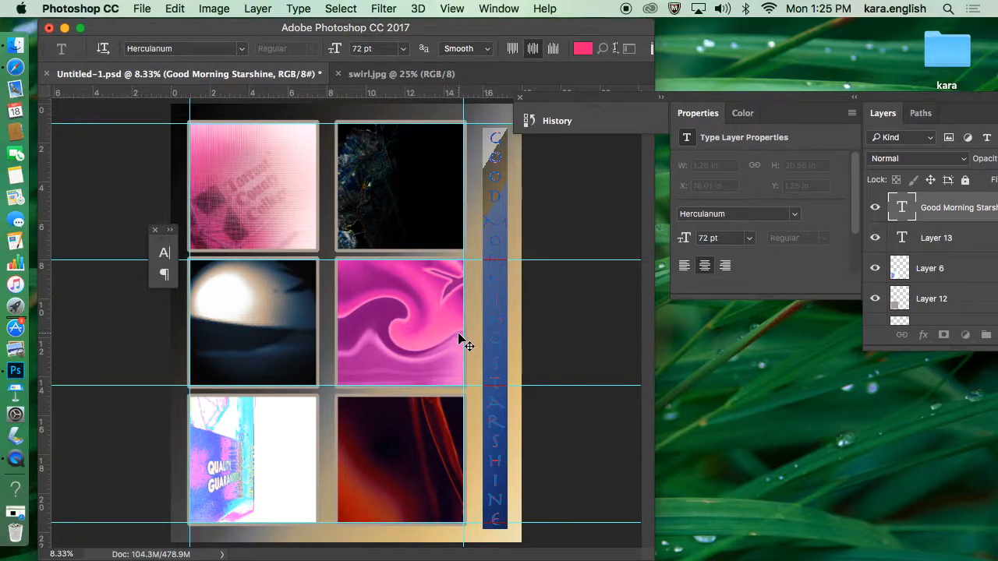
Step: Try a line break before "Starshine", remove it, widen the gap after "Morning" with extra spaces instead, and commit the text
left_click(496, 352)
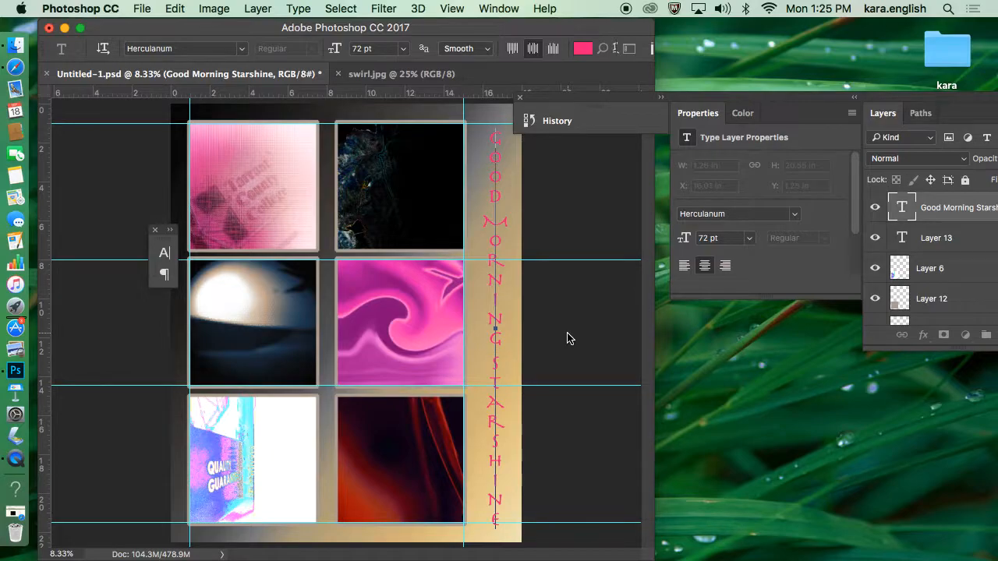
key("Return")
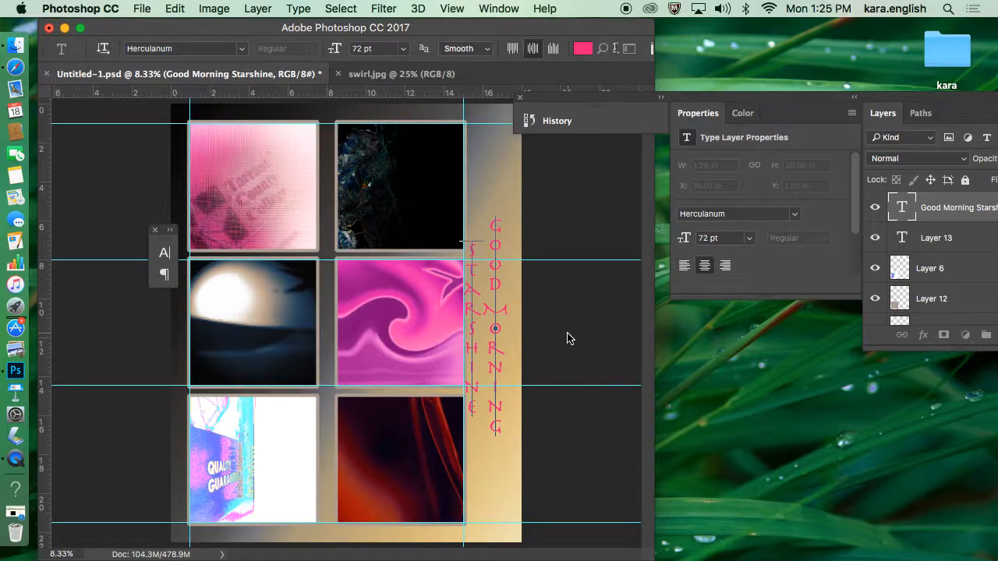
key("BackSpace")
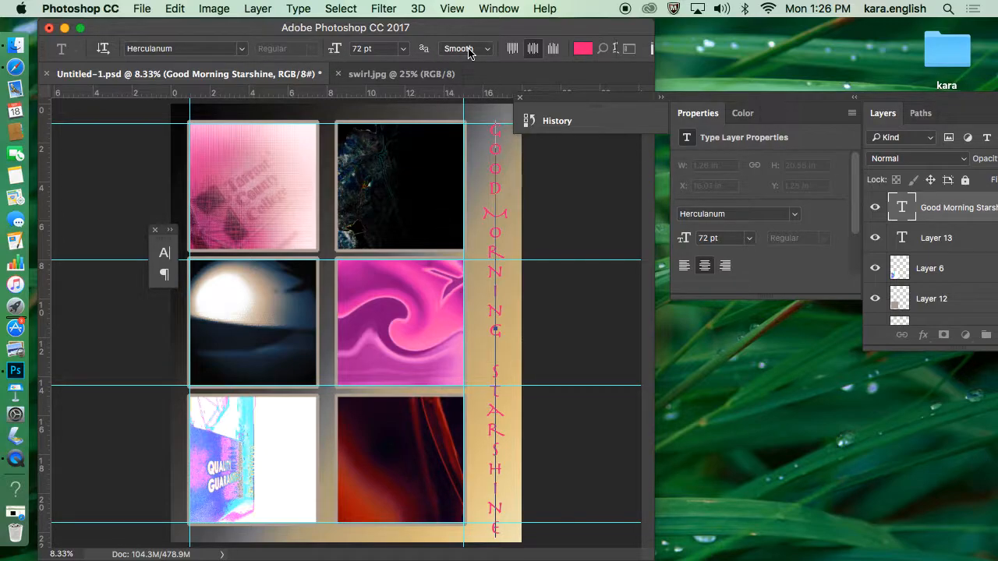
key("super+Return")
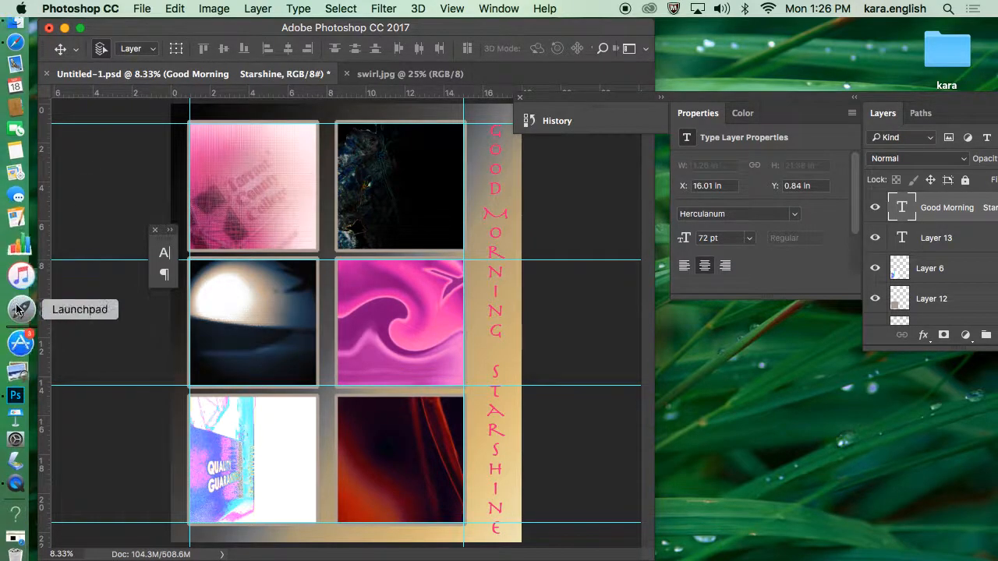
Step: Switch to QuickTime Player, quit it, and enter a name beginning "Adding T" for the unsaved screen recording
left_click(20, 465)
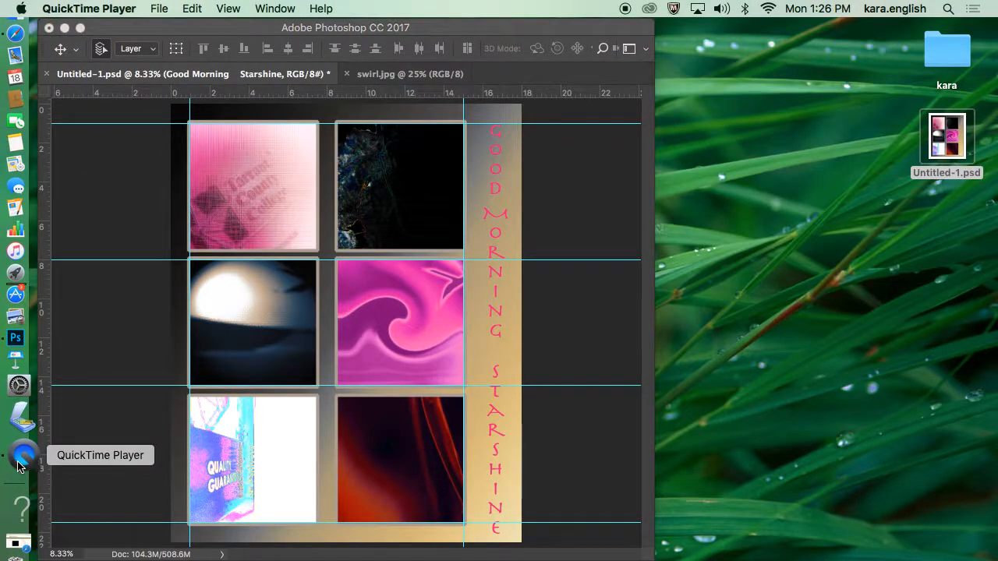
right_click(20, 465)
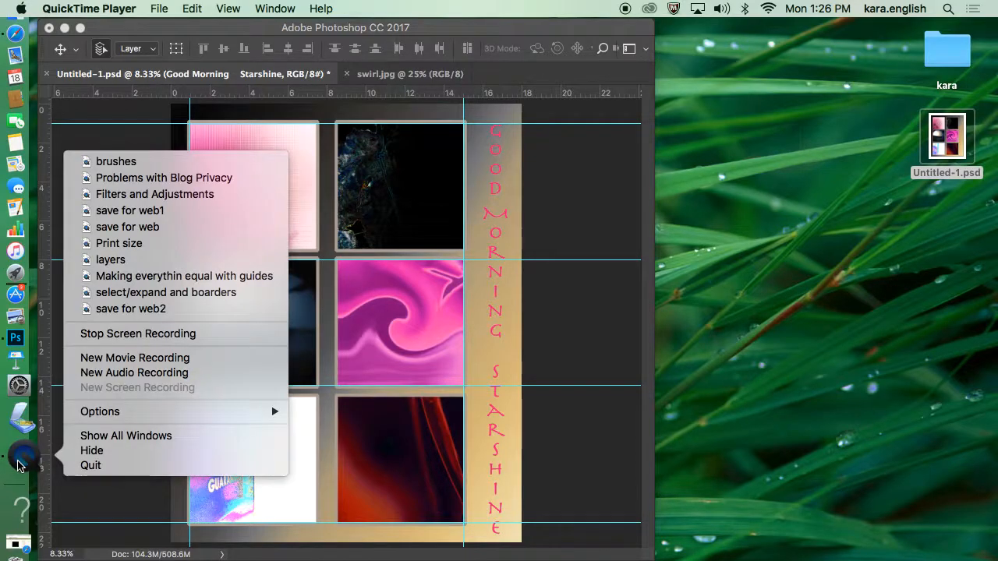
left_click(72, 468)
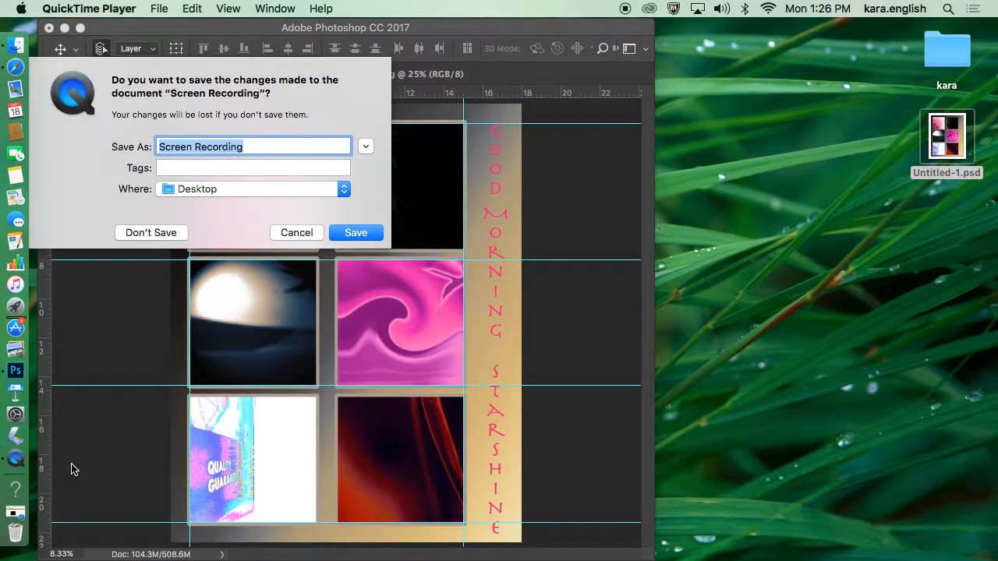
type("Adding T")
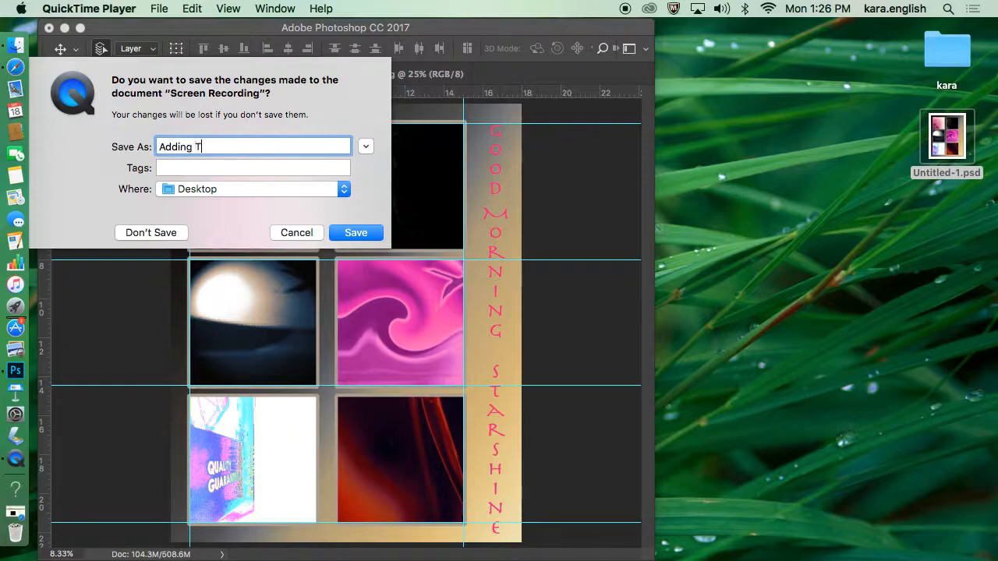